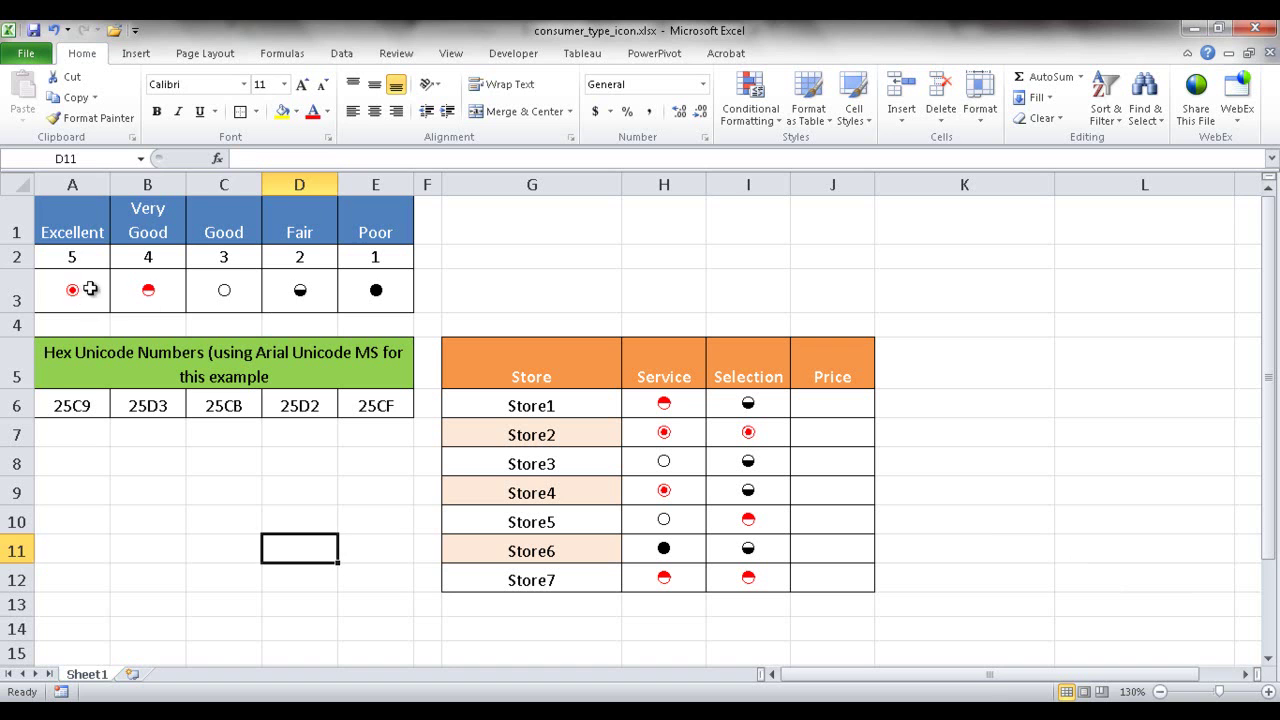
# Copy the Excellent icon from A3 into Store1's Price cell.
pyautogui.moveTo(90, 289); pyautogui.dragTo(378, 290)
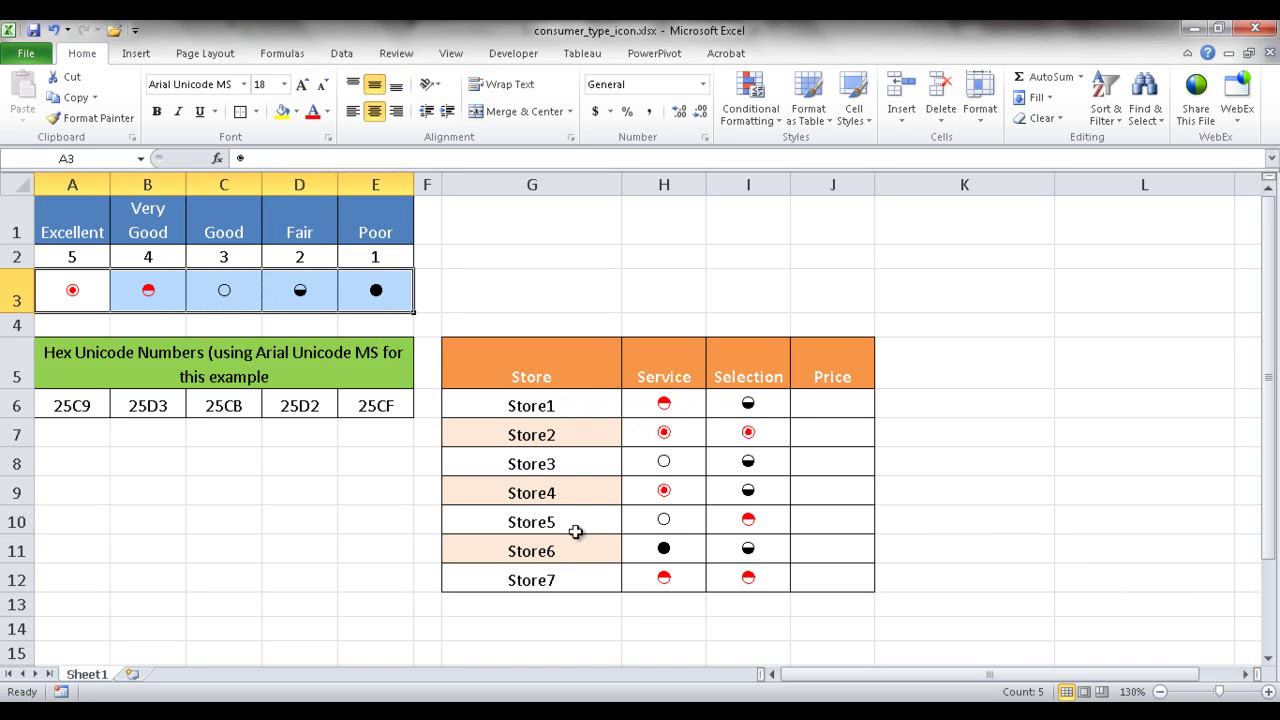
pyautogui.click(656, 376)
pyautogui.click(746, 362)
pyautogui.click(822, 365)
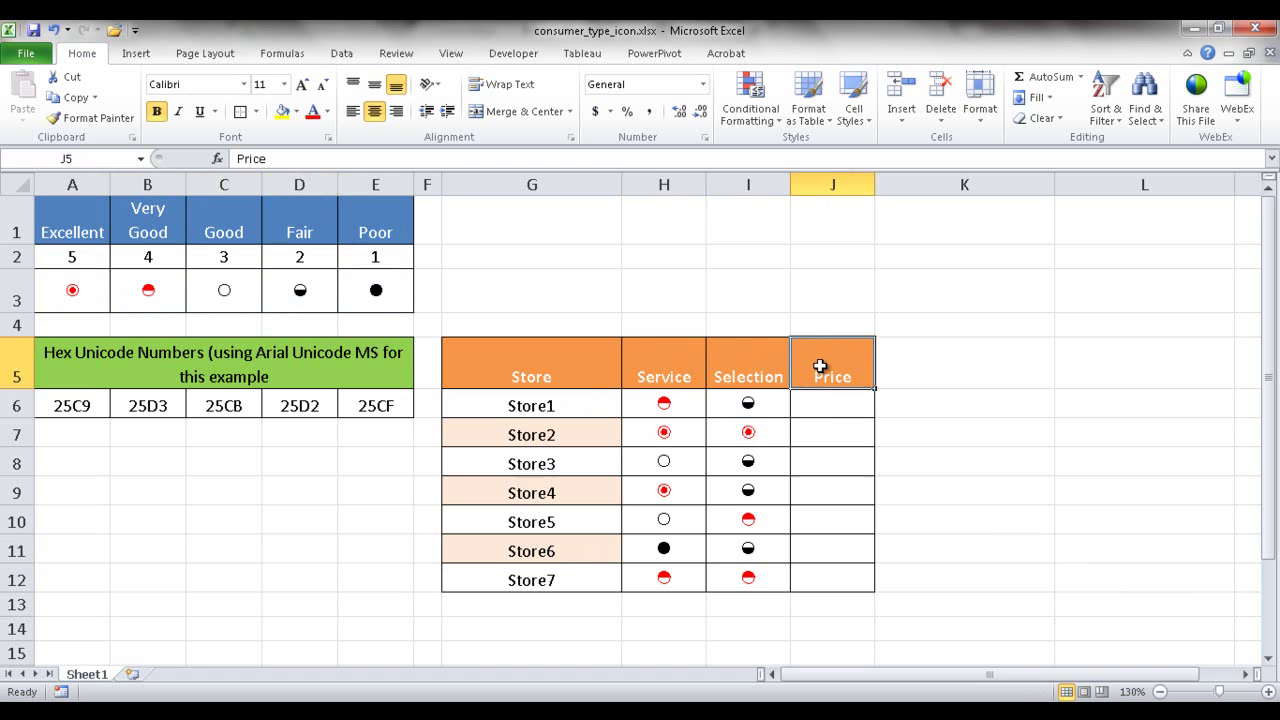
pyautogui.click(825, 410)
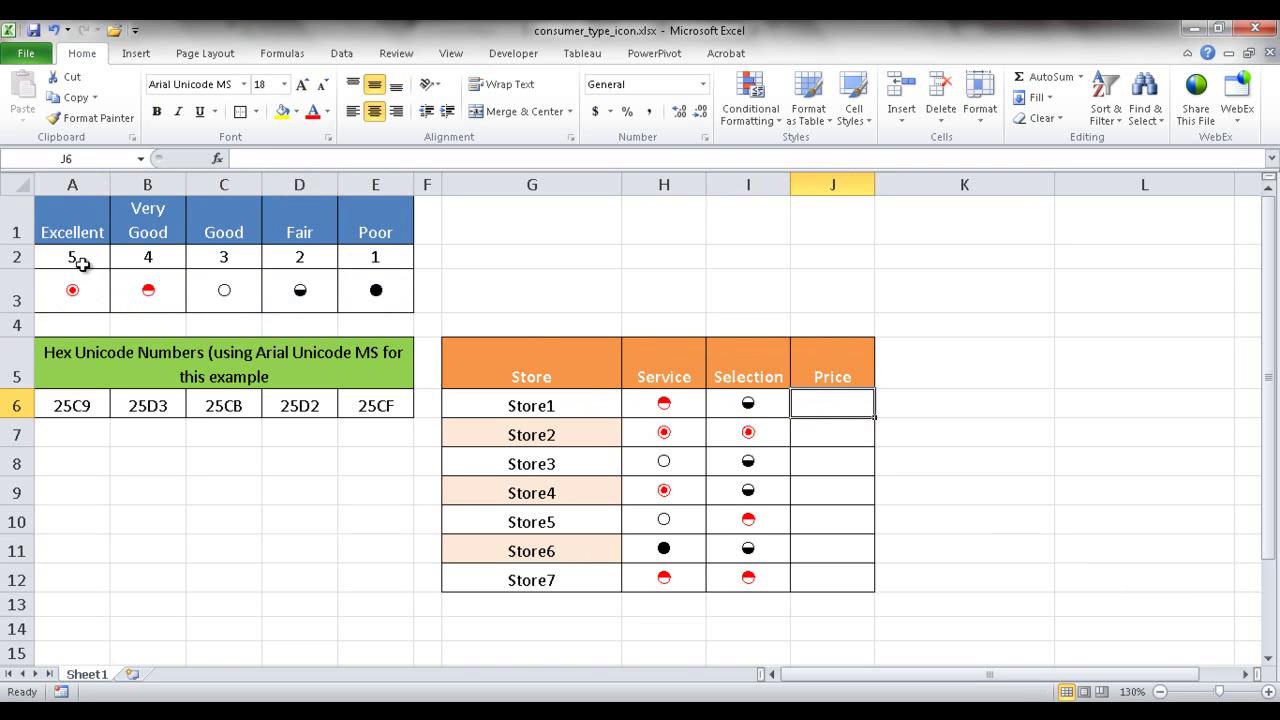
pyautogui.click(94, 287)
pyautogui.hotkey('ctrl', 'c')
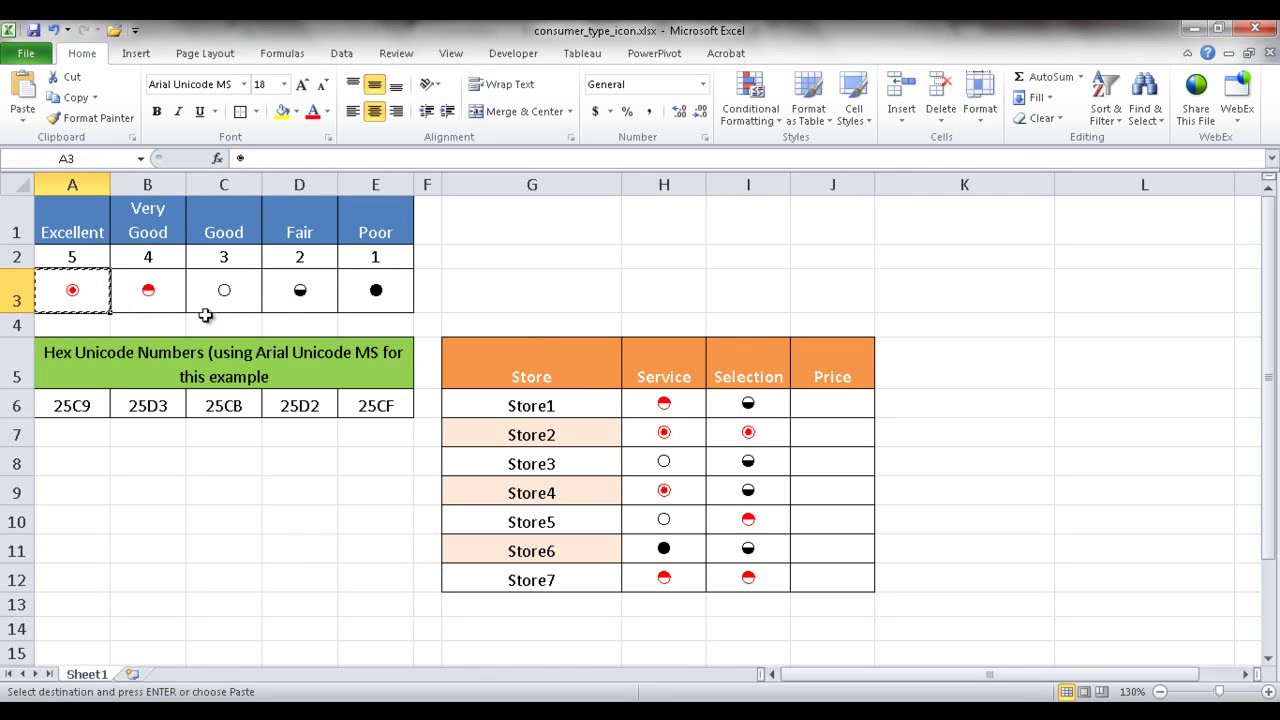
pyautogui.click(845, 402)
pyautogui.hotkey('ctrl', 'v')
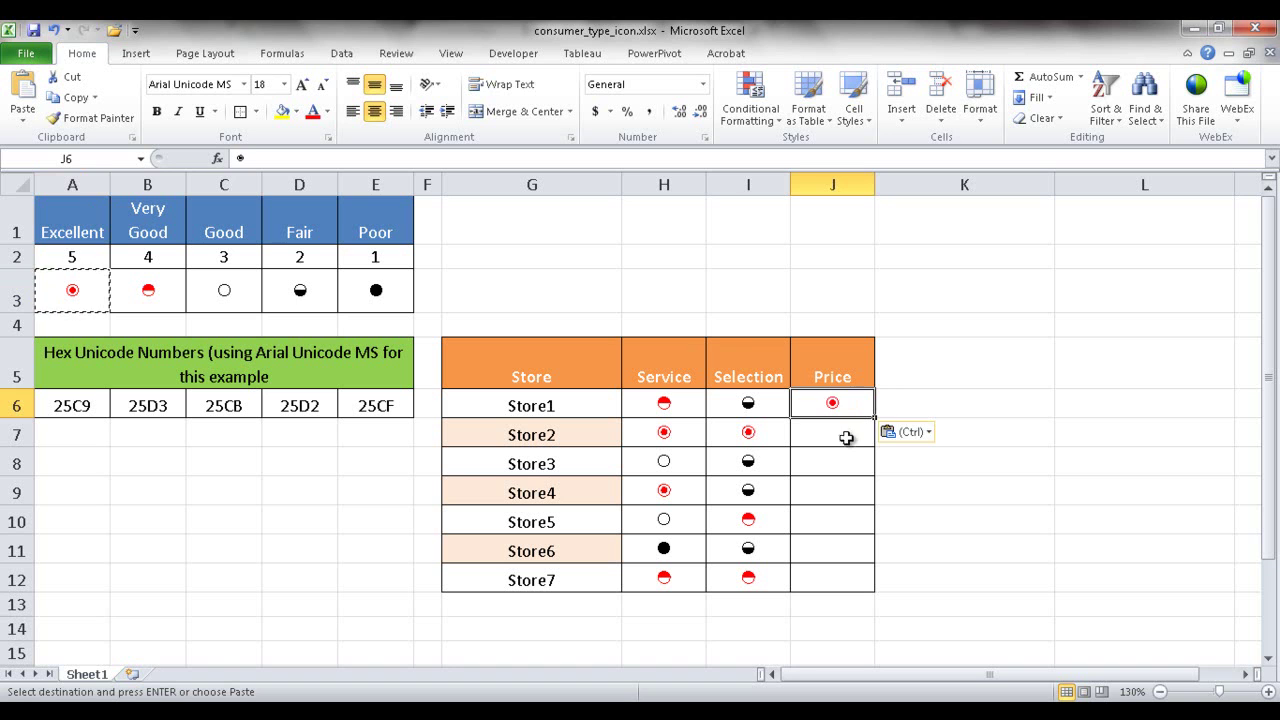
# Paste the Fair icon from D3 into the Price cells of Store2, Store4 and Store7.
pyautogui.click(300, 290)
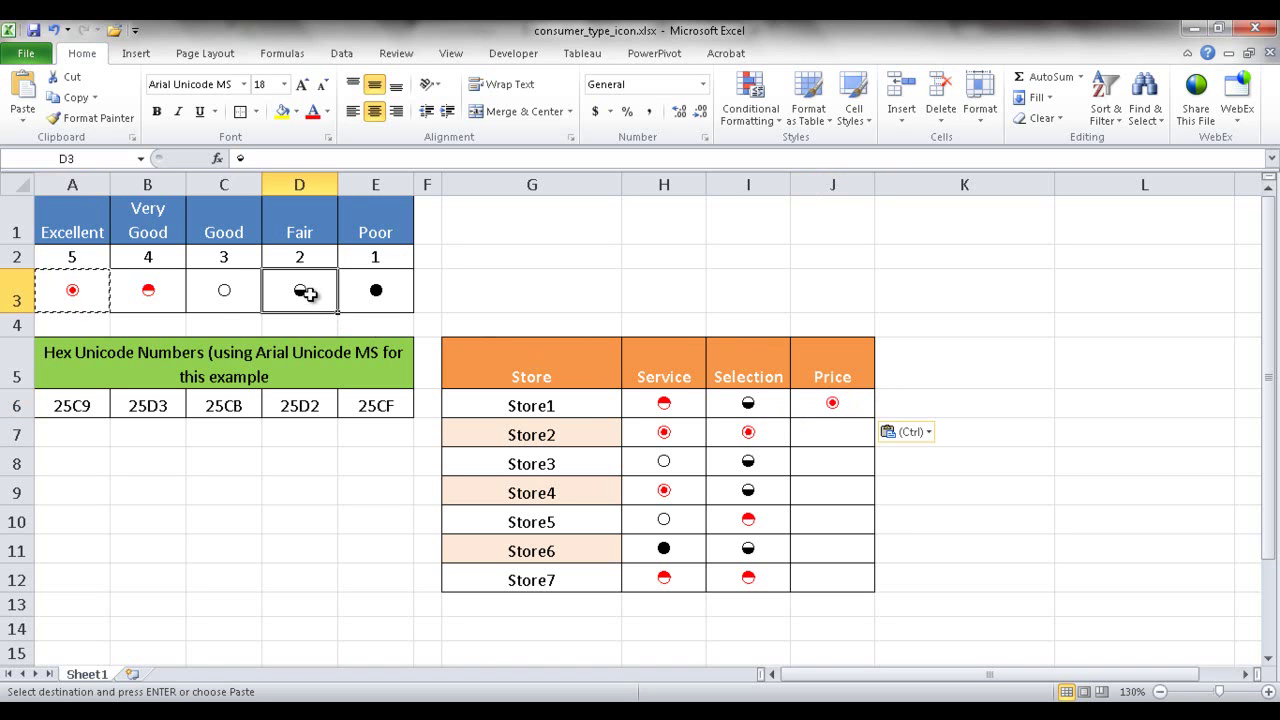
pyautogui.hotkey('ctrl', 'c')
pyautogui.click(848, 428)
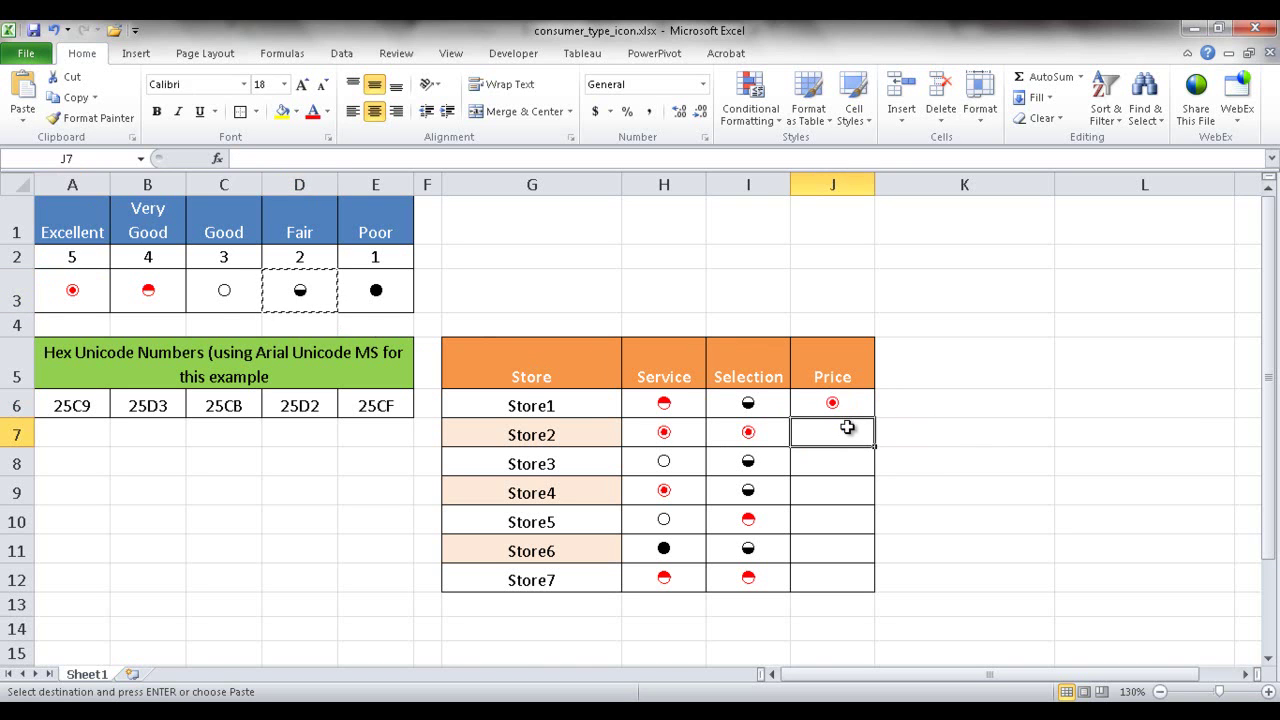
pyautogui.hotkey('ctrl', 'v')
pyautogui.click(831, 491)
pyautogui.hotkey('ctrl', 'v')
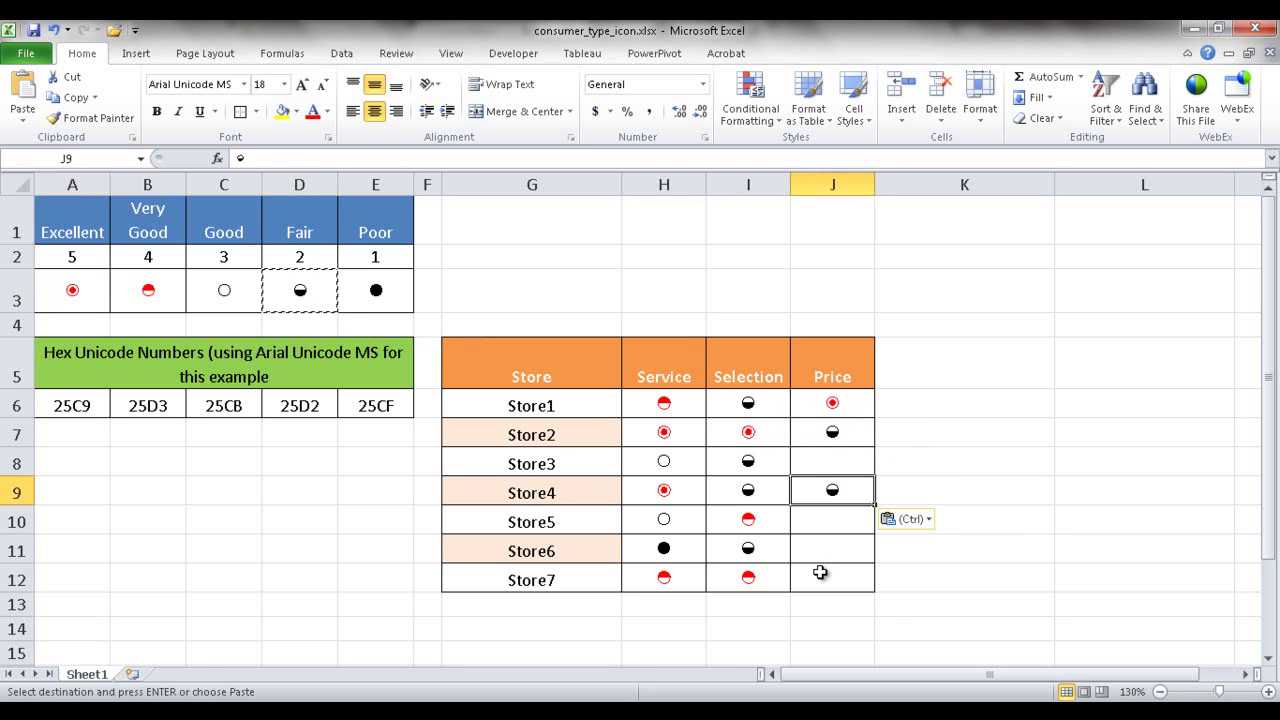
pyautogui.click(829, 580)
pyautogui.hotkey('ctrl', 'v')
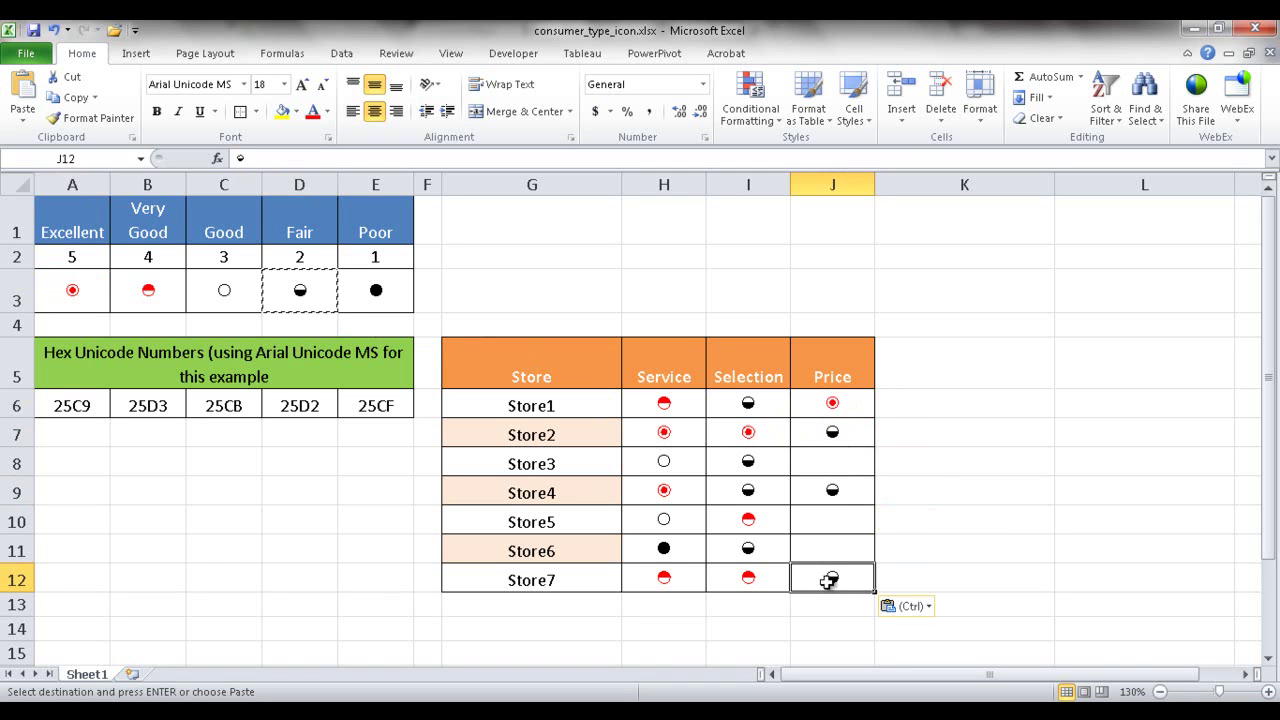
# Paste the Poor icon from E3 into Store3's Price cell.
pyautogui.click(372, 302)
pyautogui.hotkey('ctrl', 'c')
pyautogui.click(806, 462)
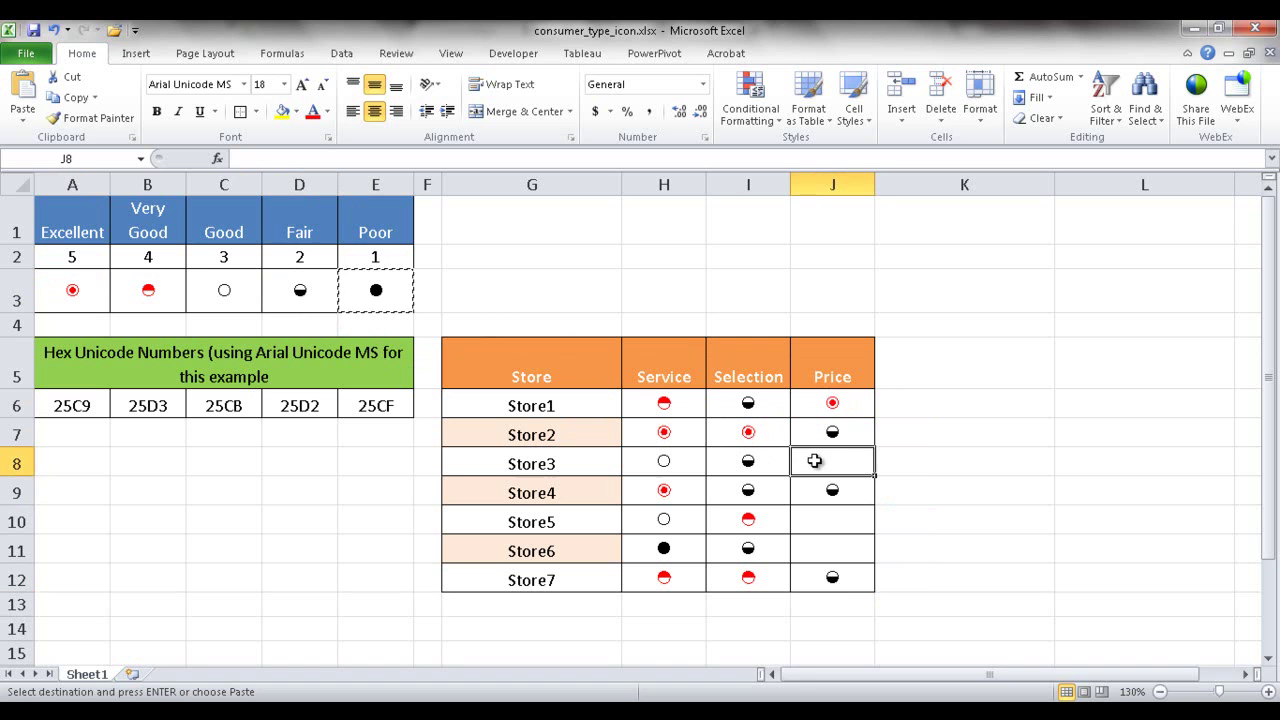
pyautogui.hotkey('ctrl', 'v')
# Paste the Very Good icon from B3 into the Price cells of Store5 and Store6.
pyautogui.click(165, 292)
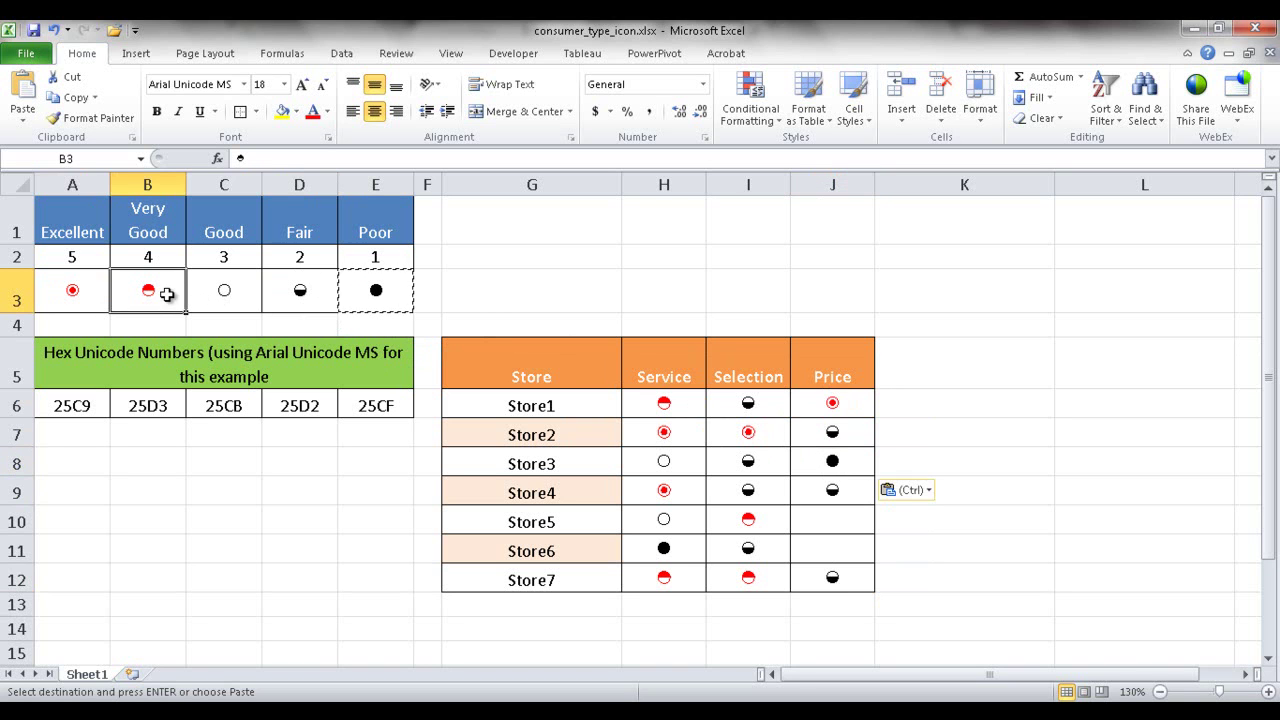
pyautogui.hotkey('ctrl', 'c')
pyautogui.click(831, 519)
pyautogui.hotkey('ctrl', 'v')
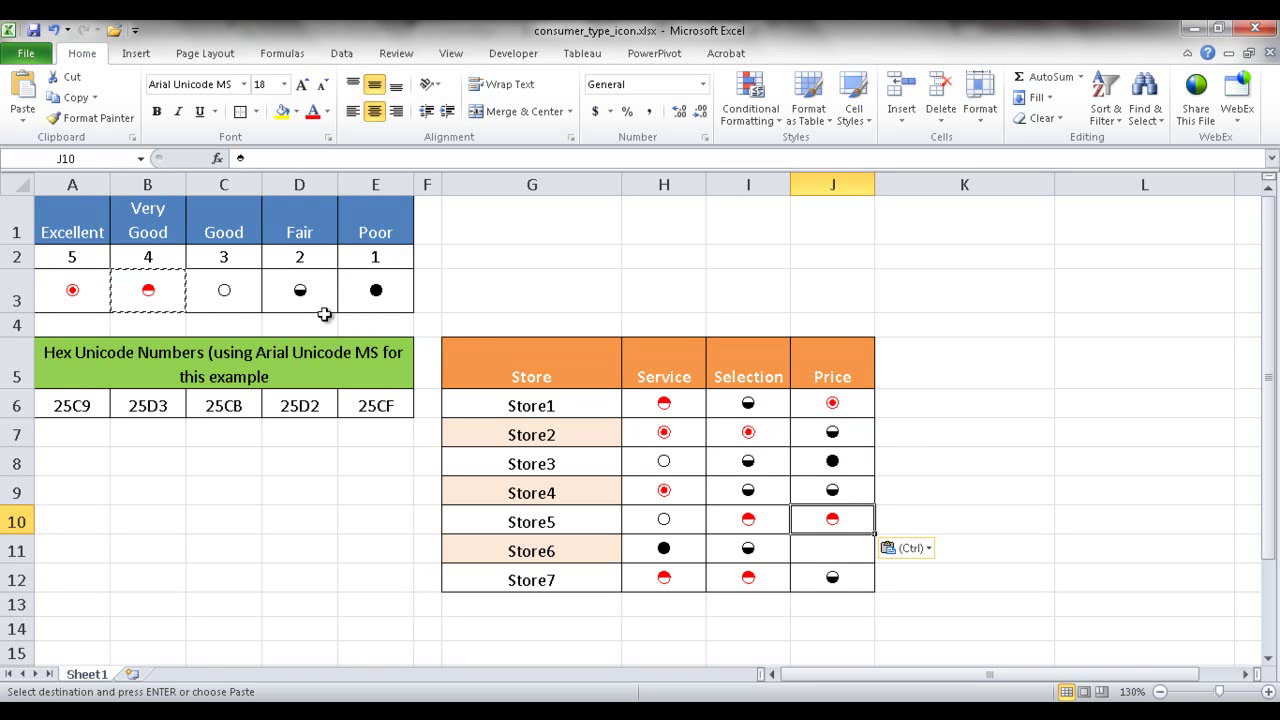
pyautogui.click(842, 550)
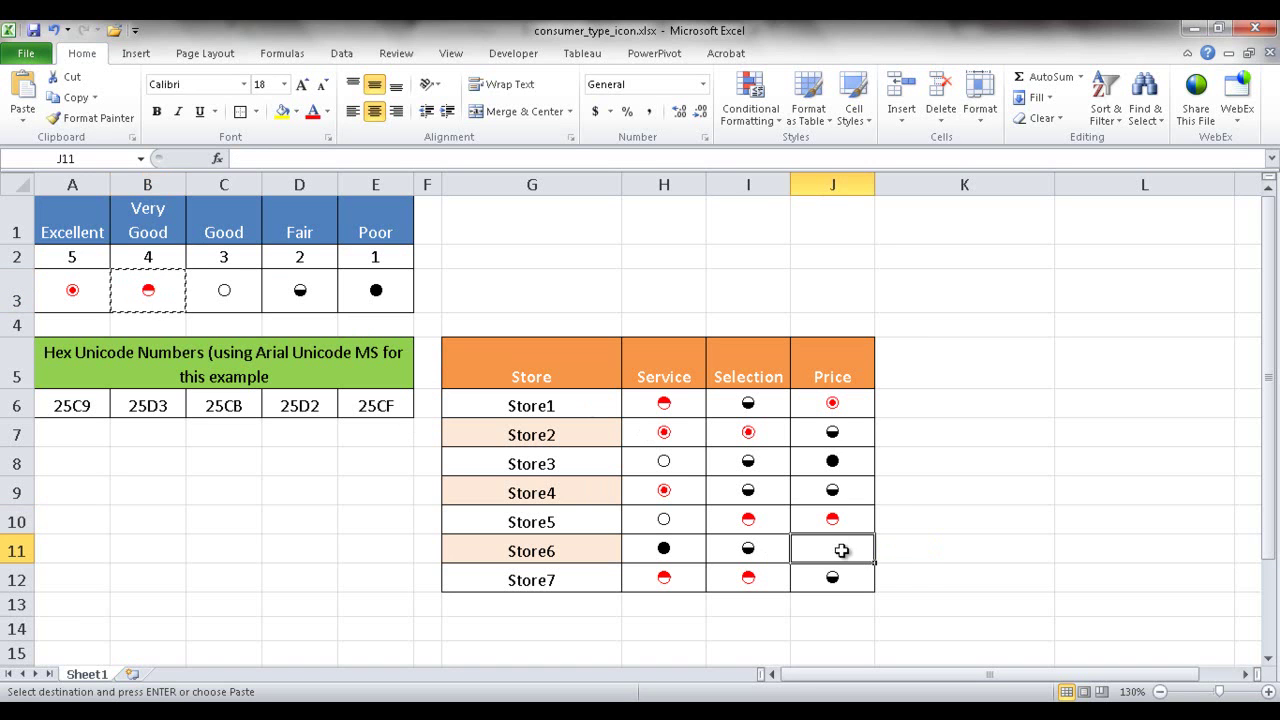
pyautogui.hotkey('ctrl', 'v')
pyautogui.click(918, 545)
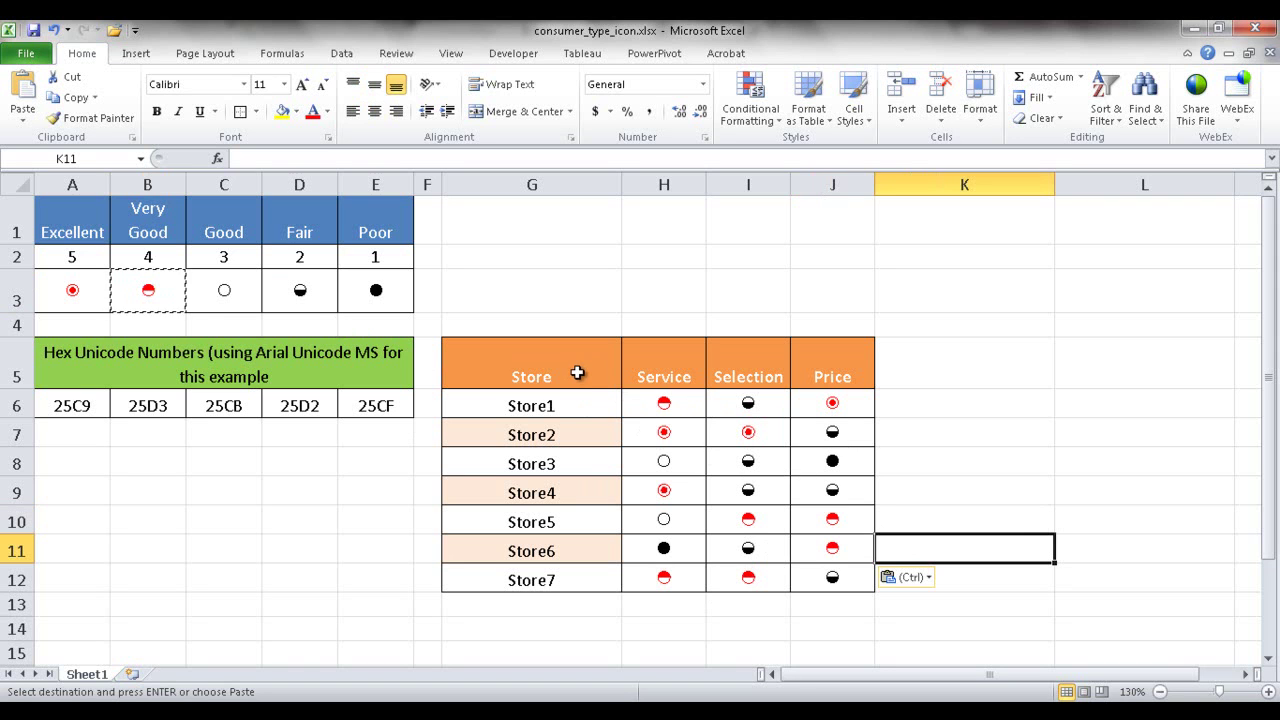
pyautogui.click(70, 286)
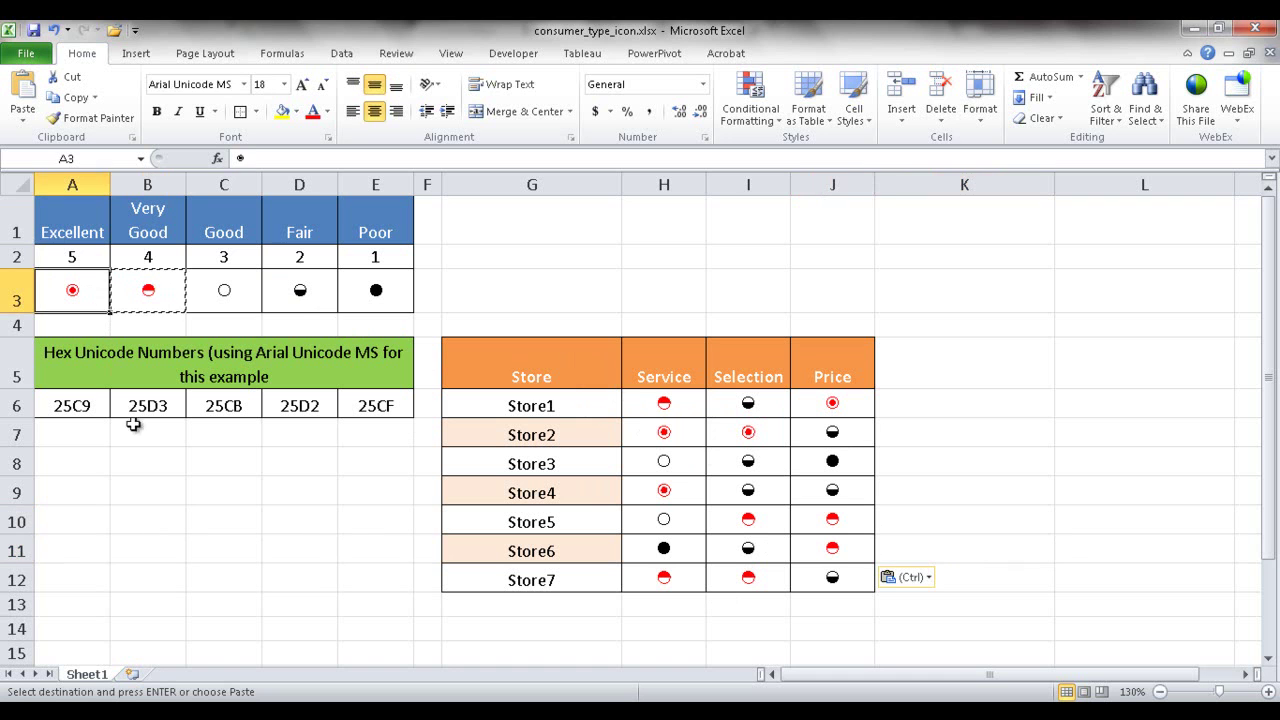
pyautogui.click(150, 480)
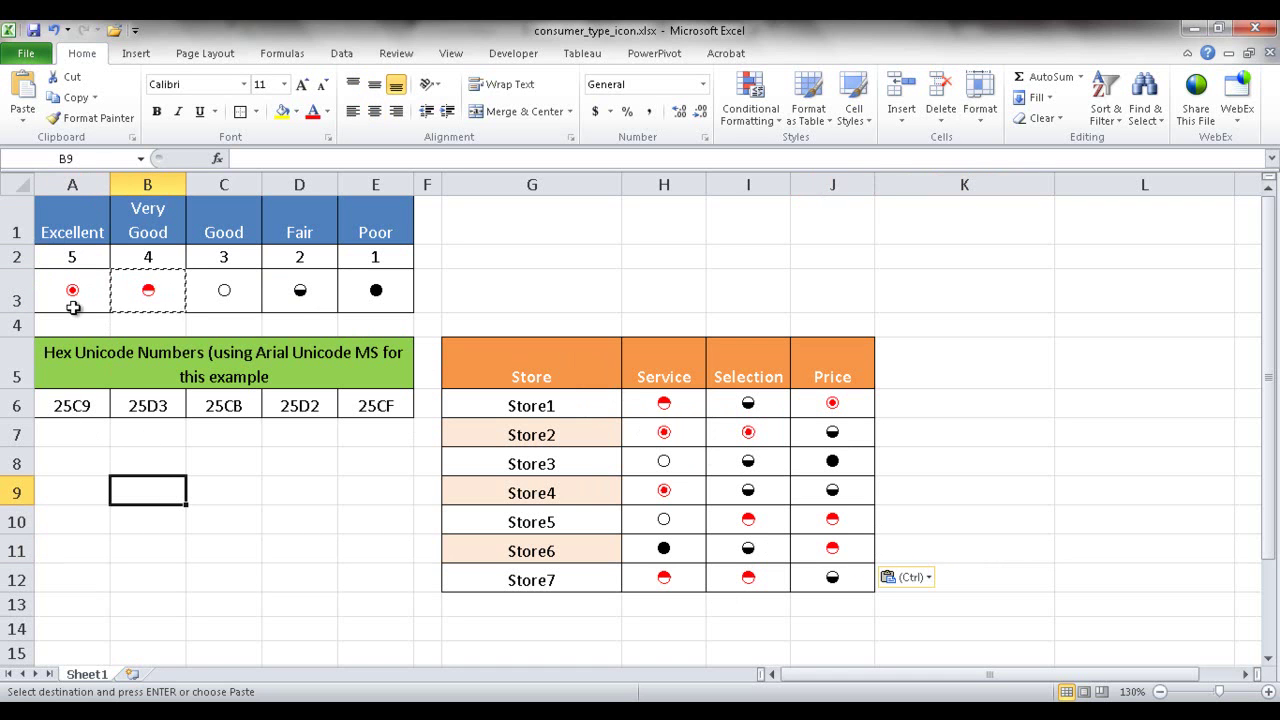
pyautogui.click(136, 53)
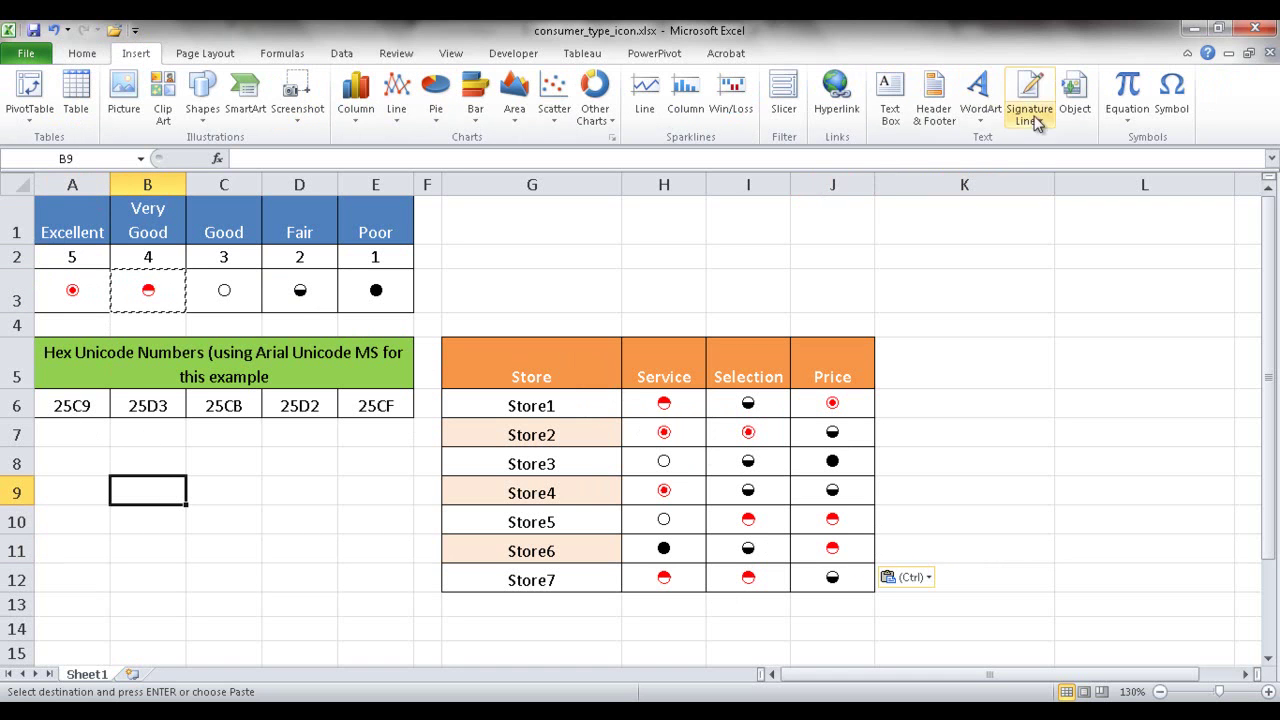
pyautogui.click(1172, 106)
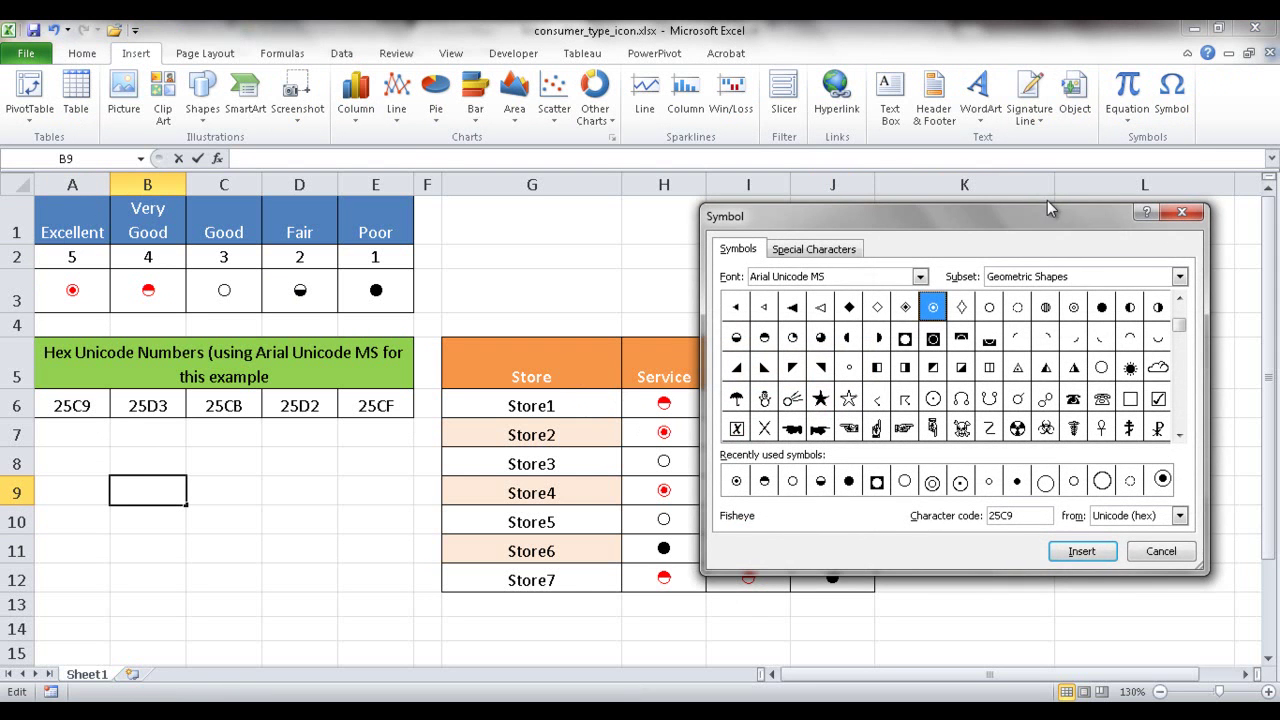
pyautogui.moveTo(1042, 208); pyautogui.dragTo(1084, 154)
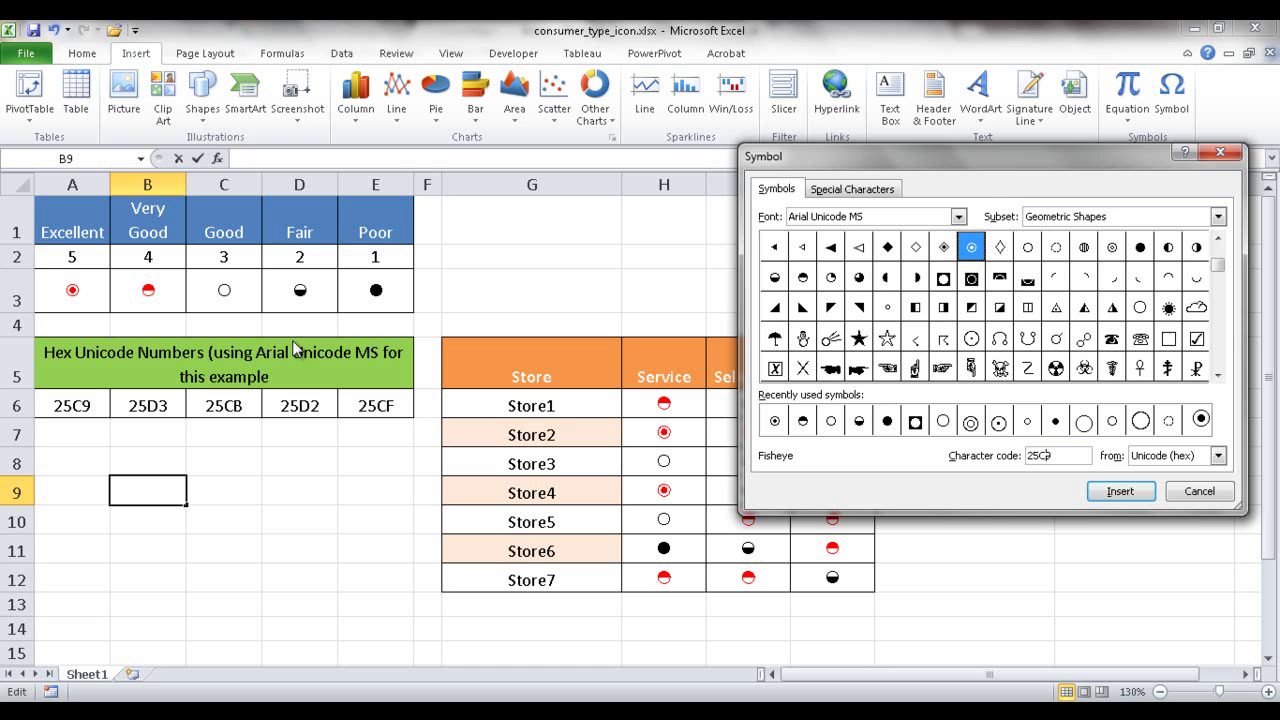
pyautogui.click(1199, 491)
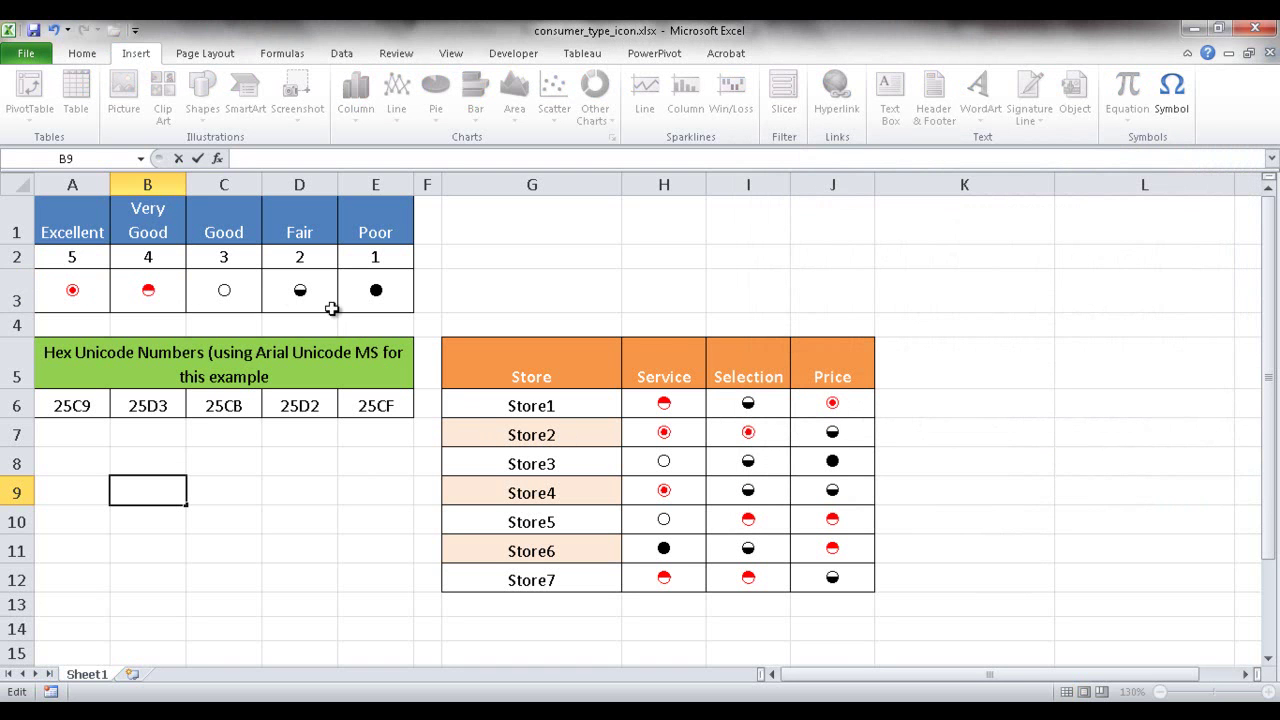
# Insert the 25C9 fisheye symbol into A7 with Insert Symbol.
pyautogui.click(59, 437)
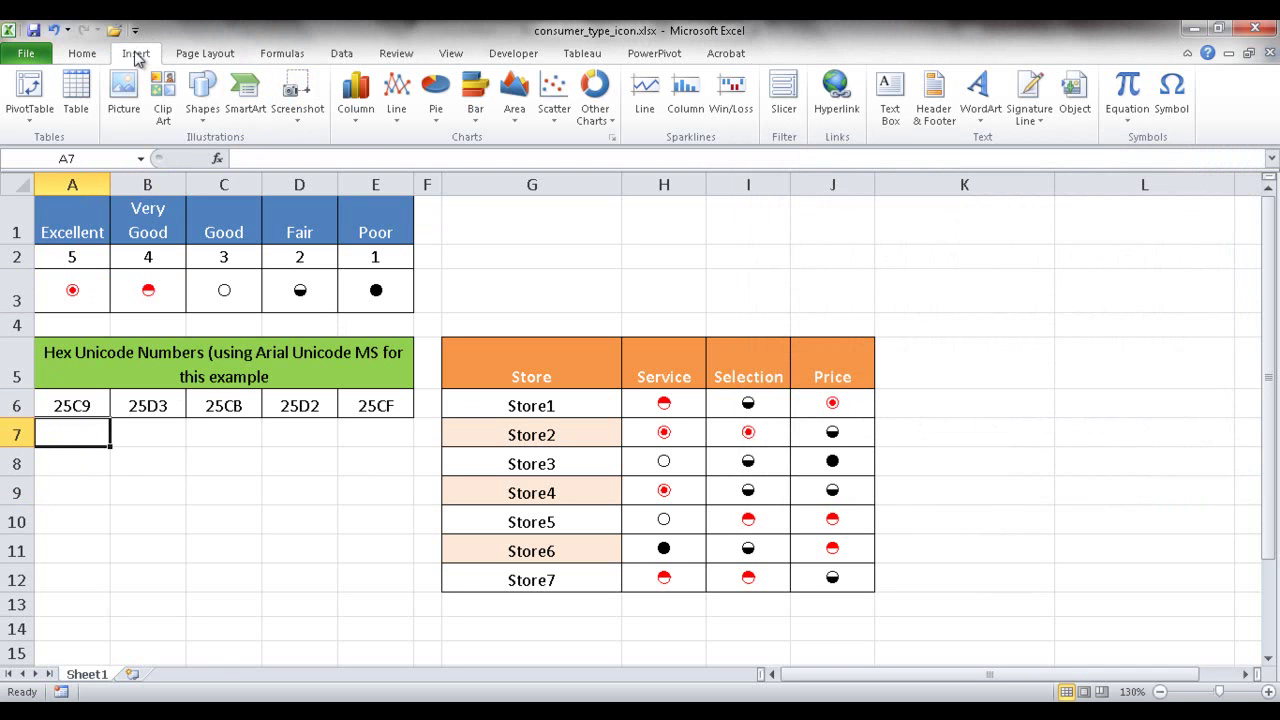
pyautogui.click(1168, 118)
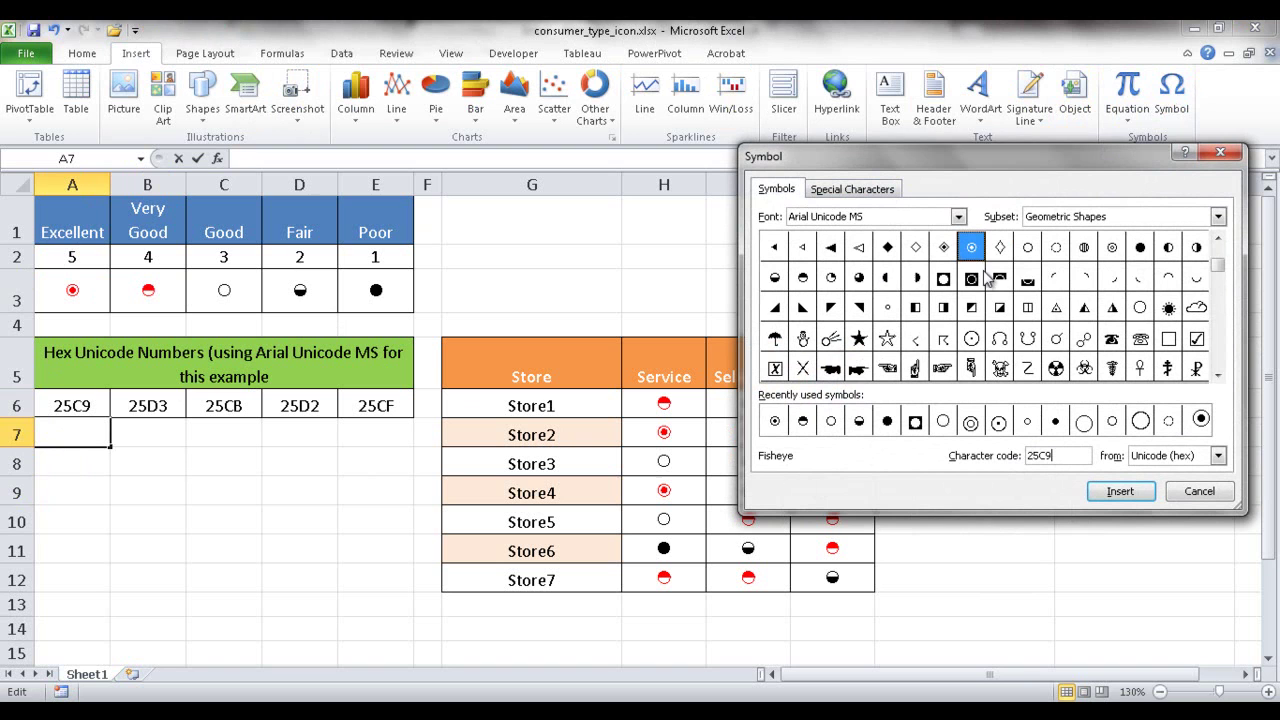
pyautogui.click(1117, 491)
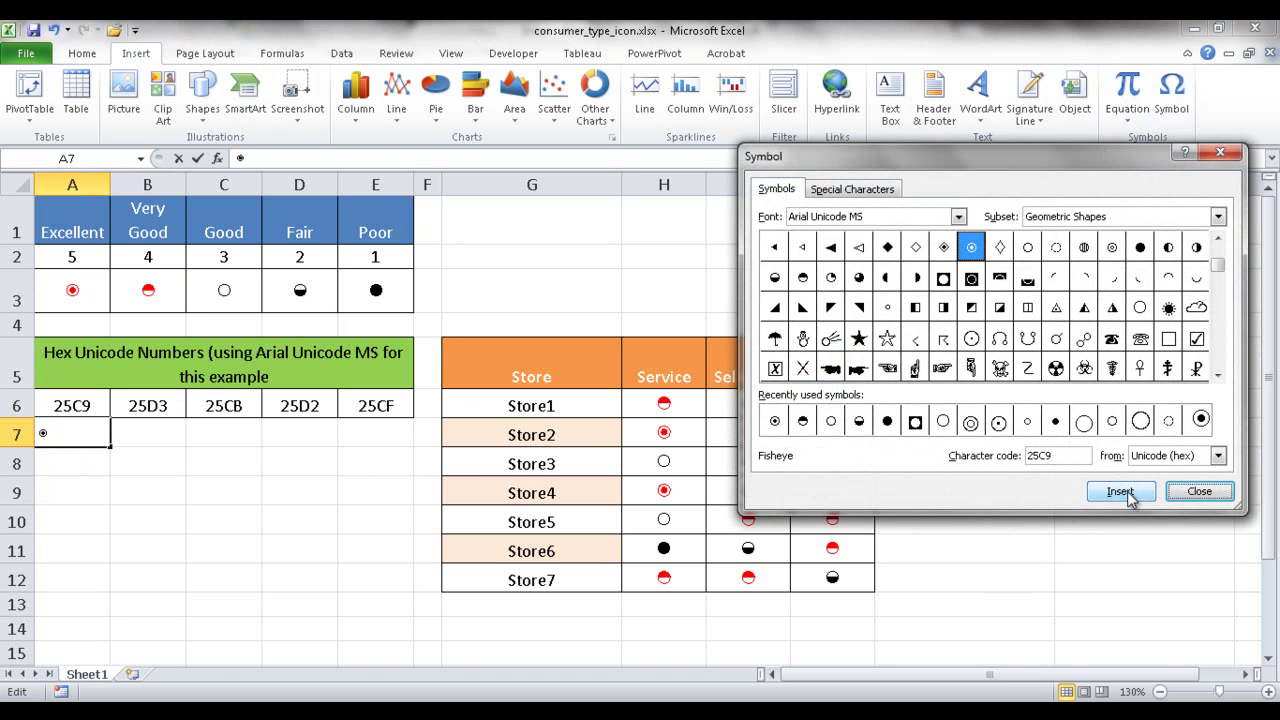
pyautogui.click(1197, 493)
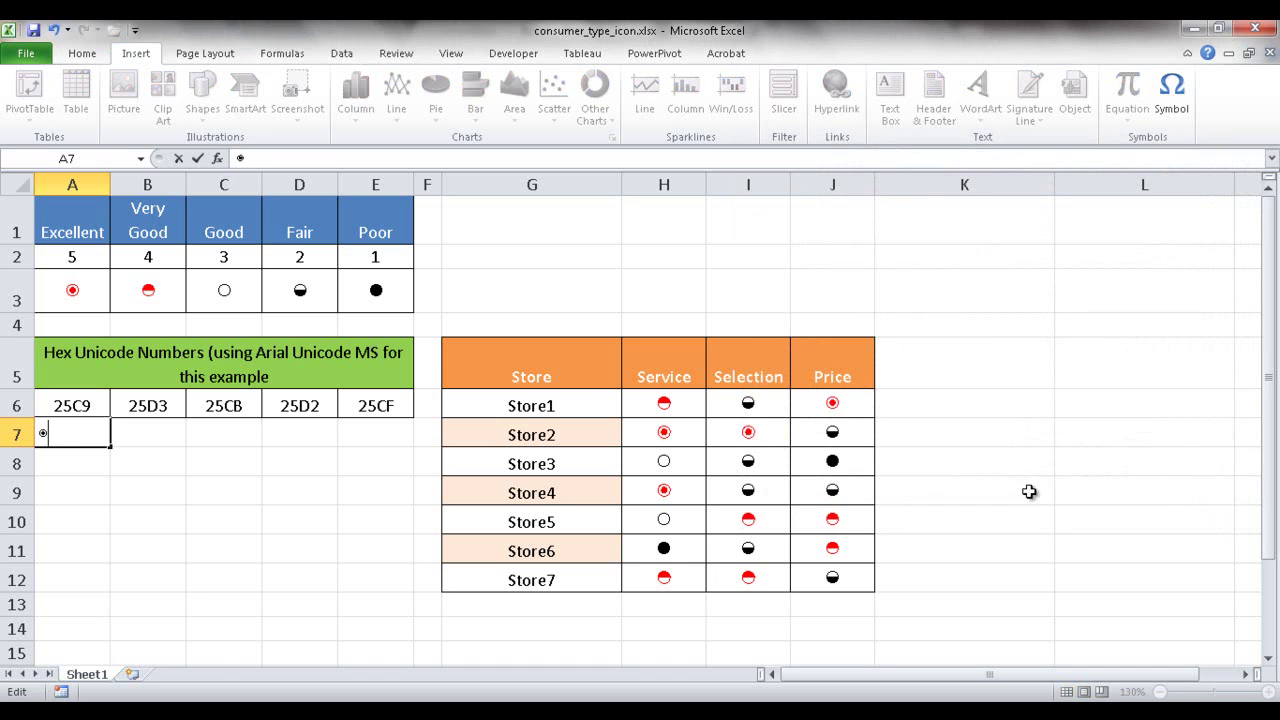
# Insert the upper-half-black circle, character code 25D3, into B7.
pyautogui.click(150, 428)
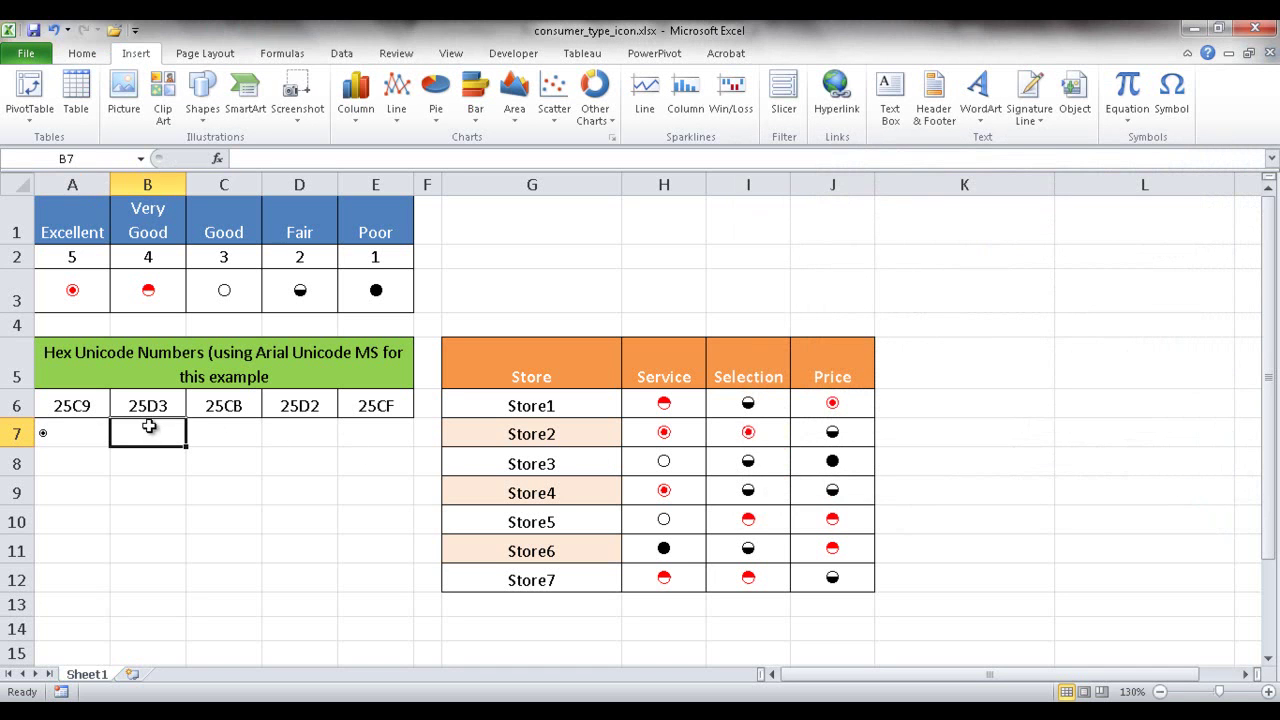
pyautogui.click(1160, 110)
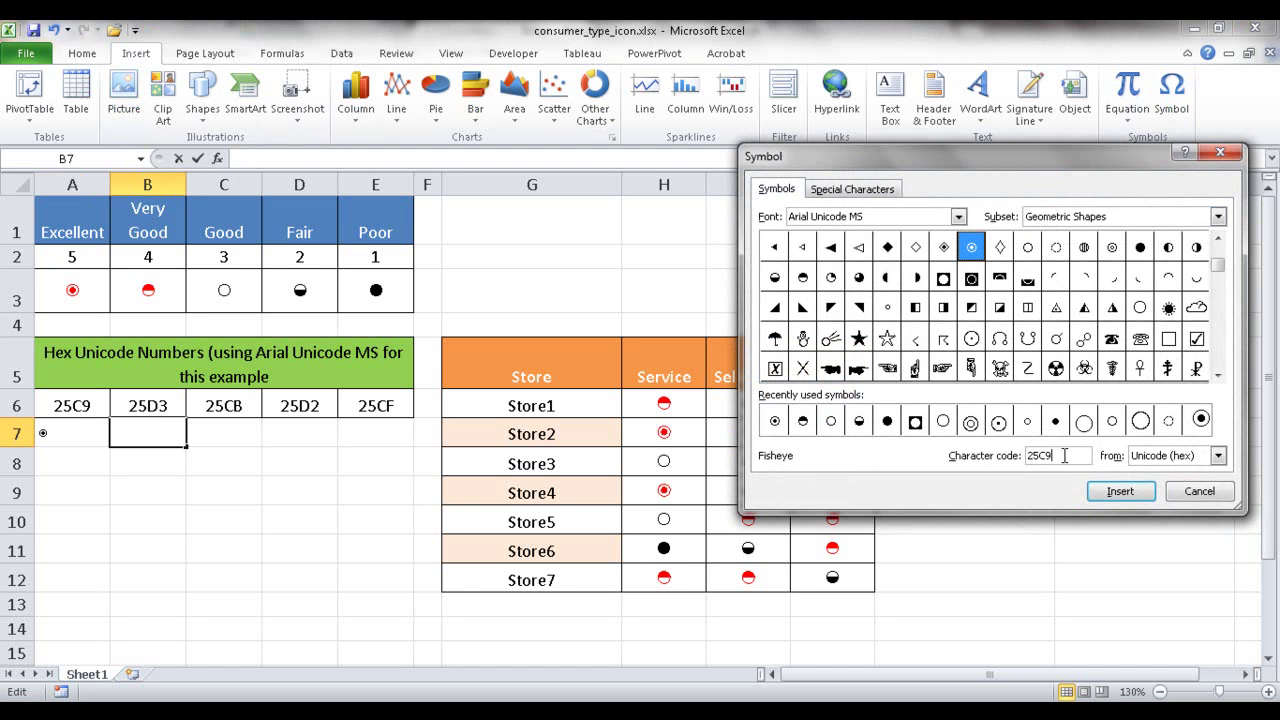
pyautogui.moveTo(1065, 455); pyautogui.dragTo(953, 447)
pyautogui.write('25')
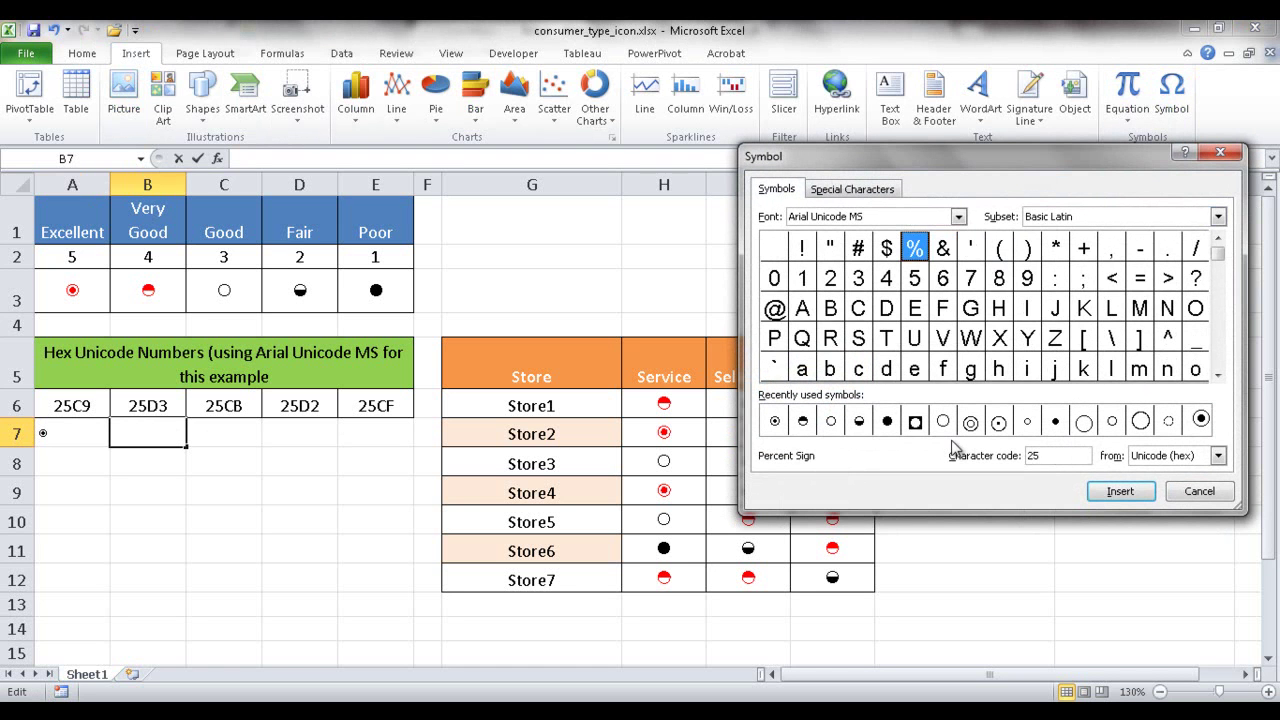
pyautogui.write('d3')
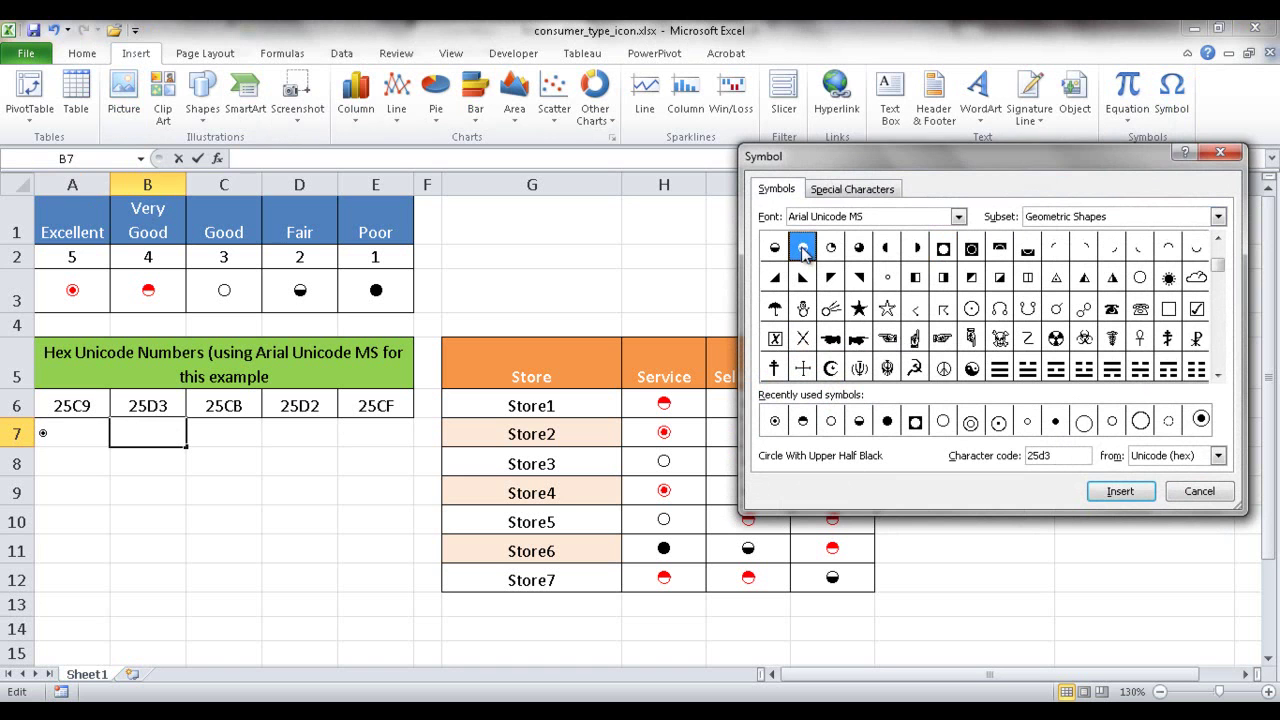
pyautogui.click(1114, 495)
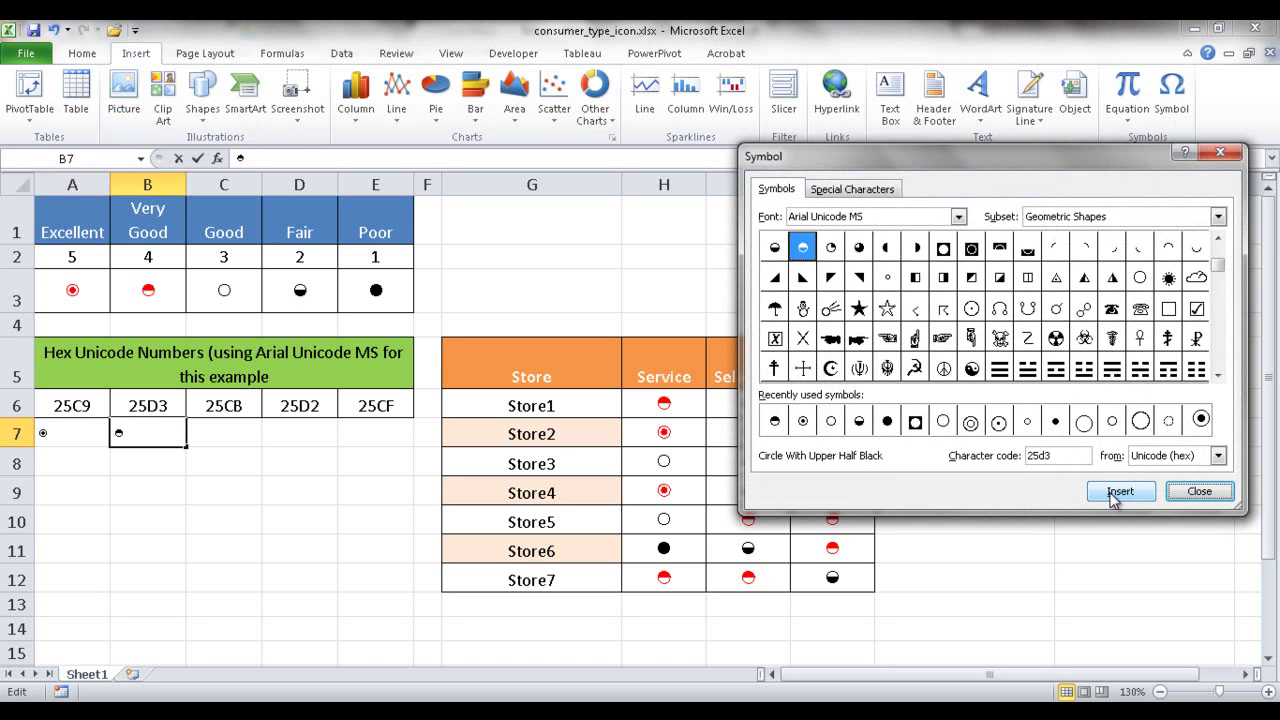
pyautogui.click(1199, 491)
# Insert the white circle, character code 25CB, into C7.
pyautogui.click(252, 436)
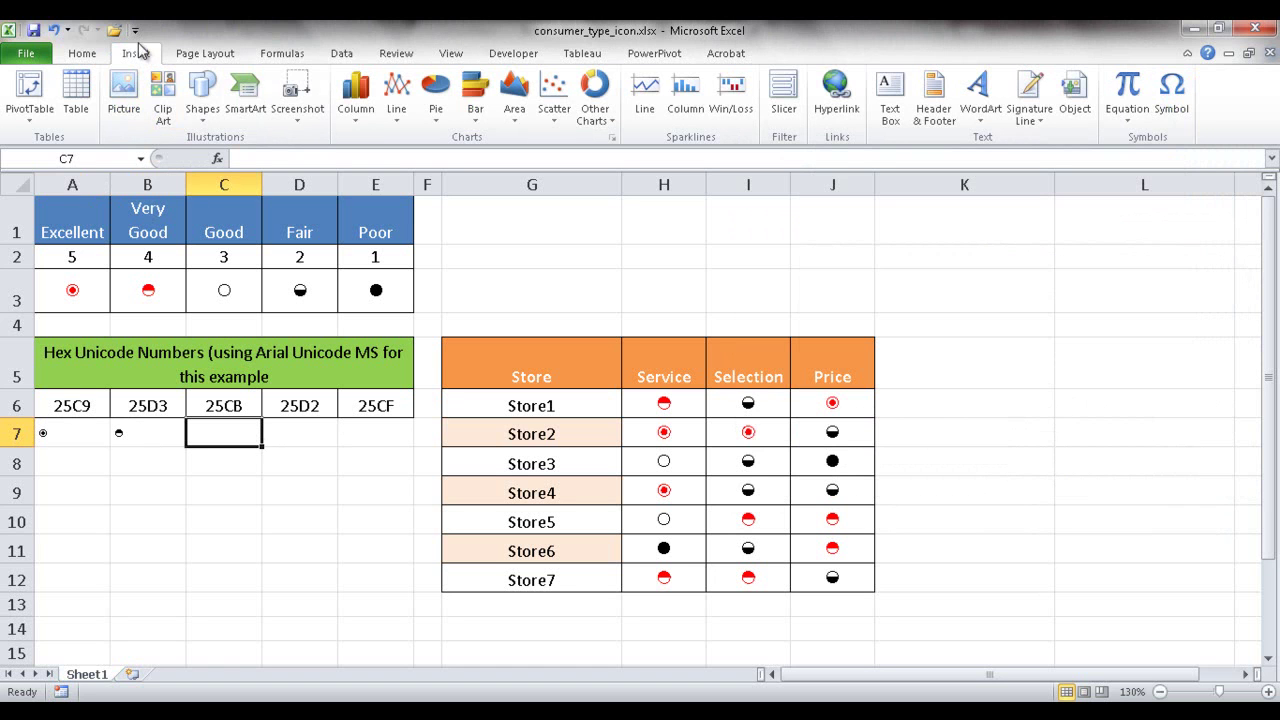
pyautogui.click(1175, 95)
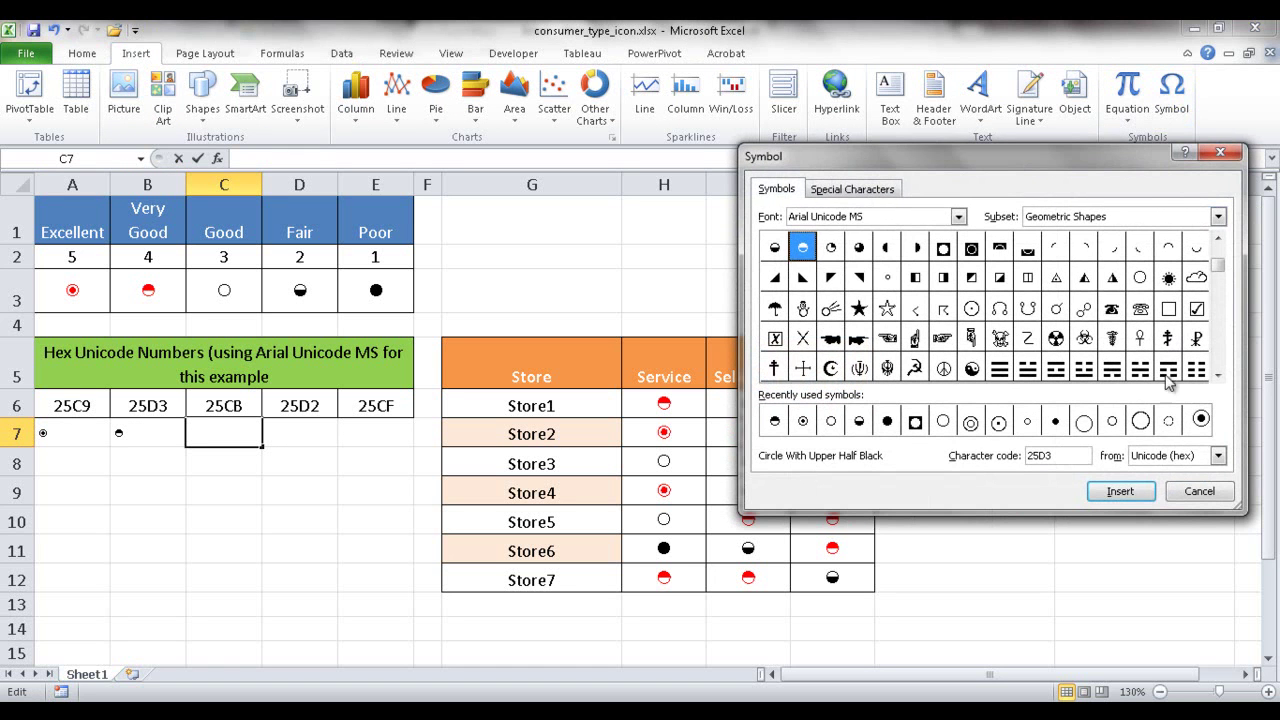
pyautogui.press('BackSpace')
pyautogui.press('BackSpace')
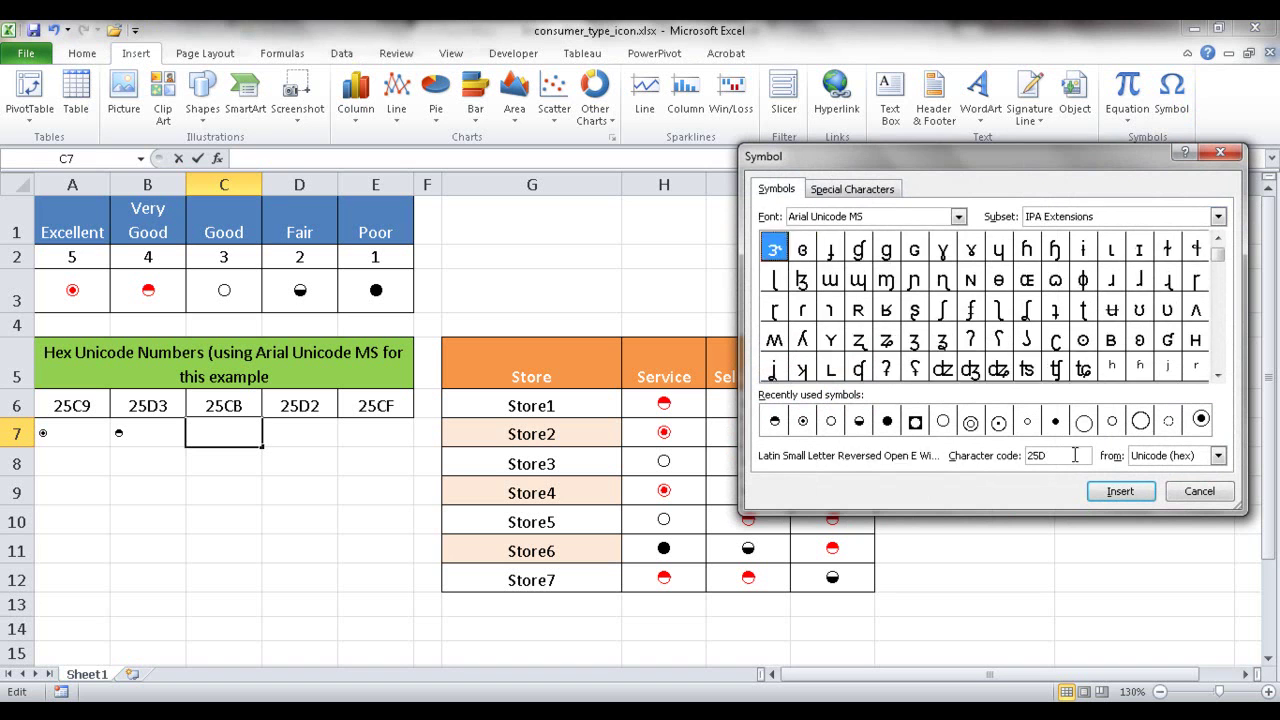
pyautogui.write('cb')
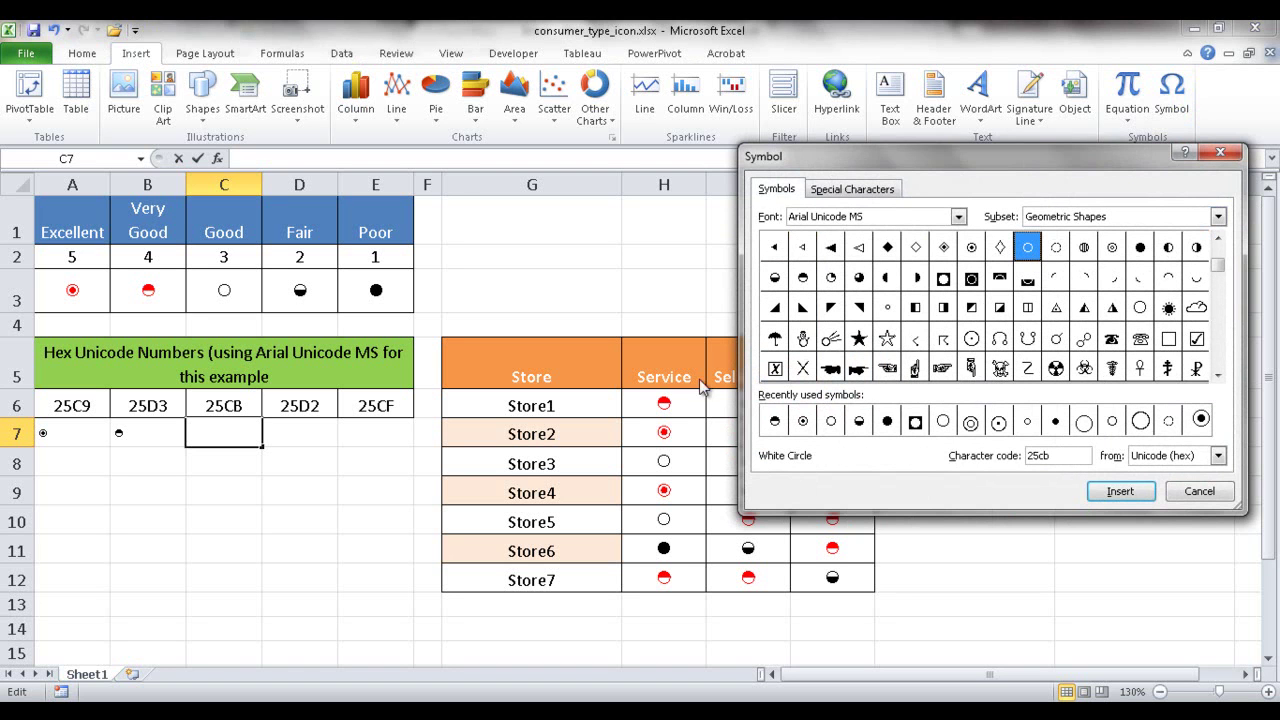
pyautogui.click(1120, 491)
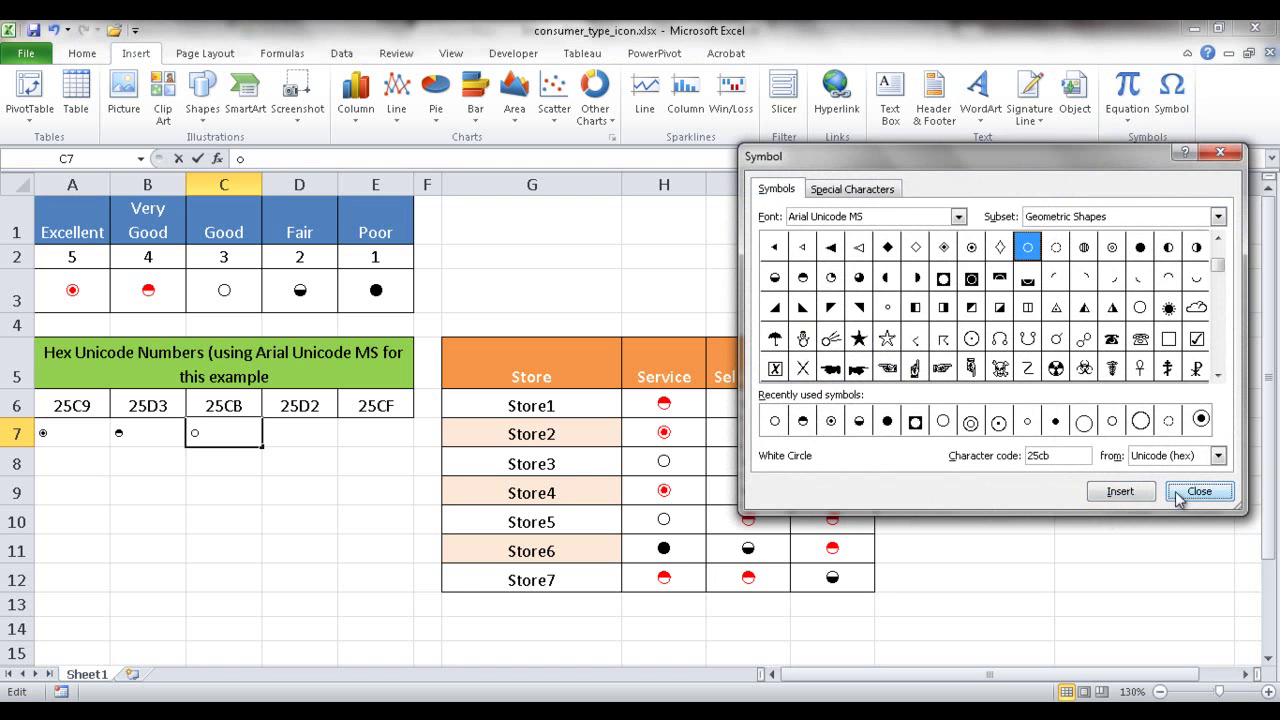
pyautogui.click(1180, 492)
# Insert the lower-half-black circle, character code 25D2, into D7.
pyautogui.press('Tab')
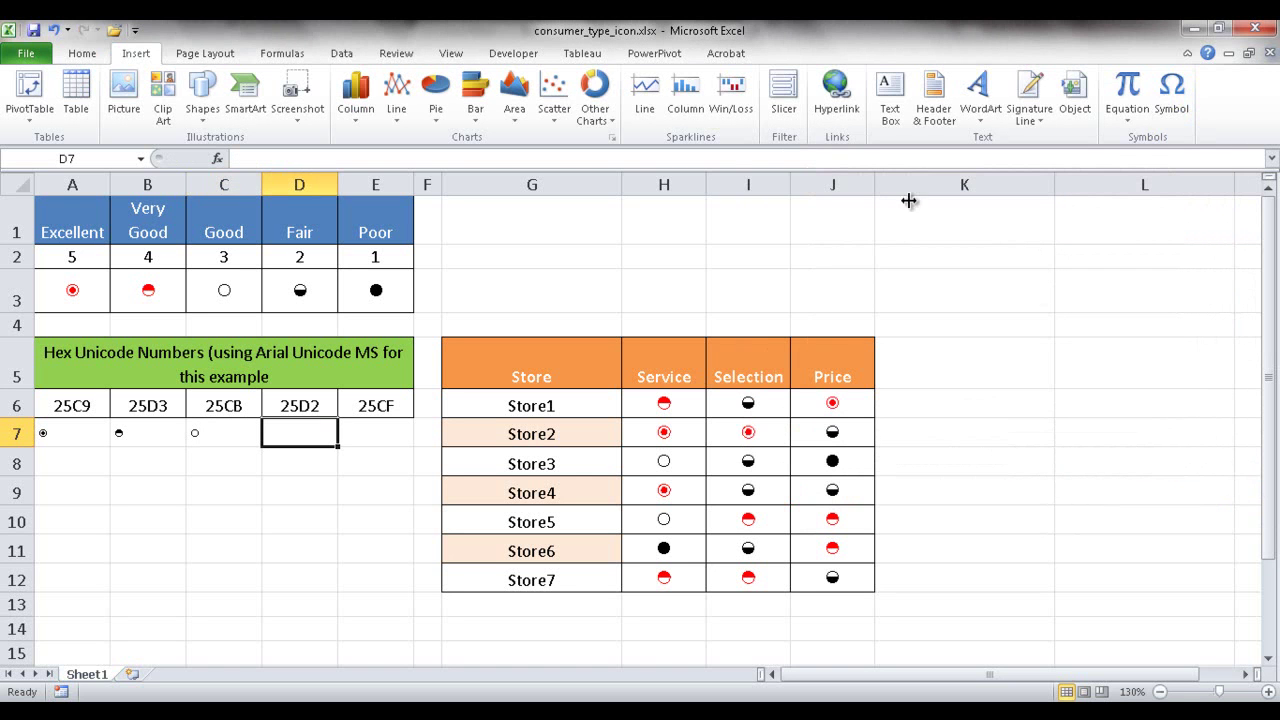
pyautogui.click(1172, 100)
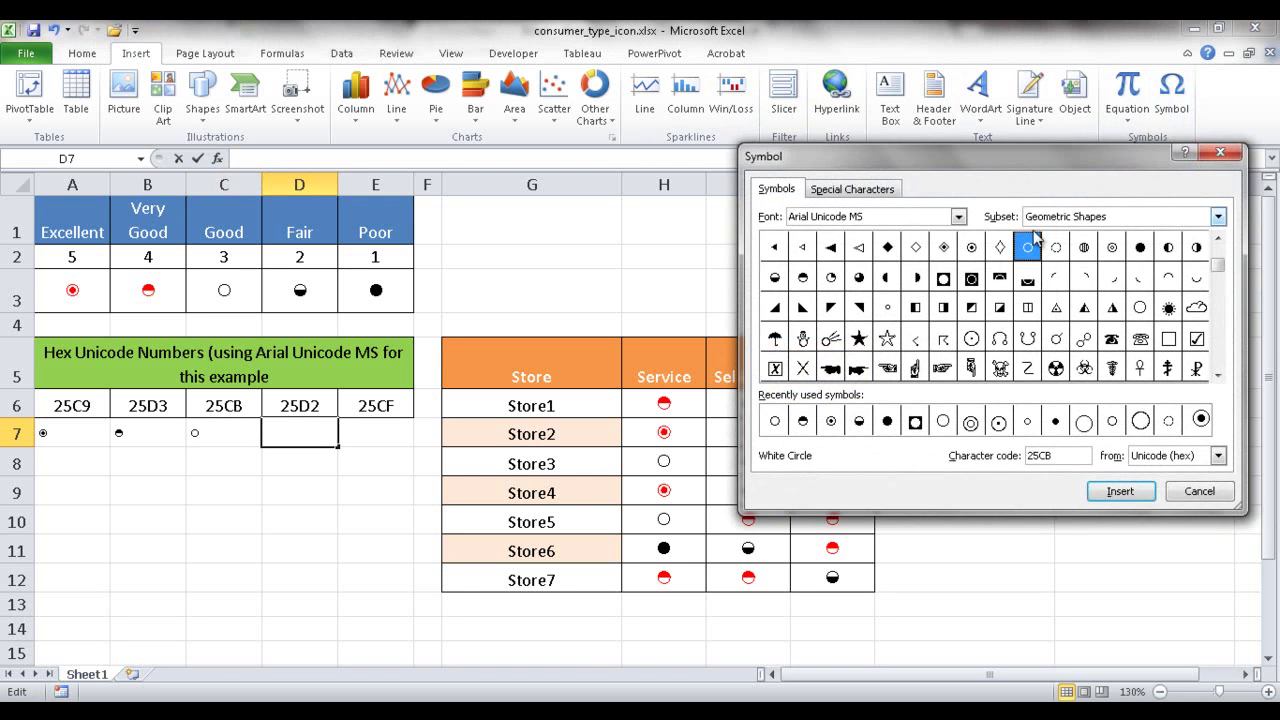
pyautogui.click(1069, 458)
pyautogui.press('BackSpace')
pyautogui.press('BackSpace')
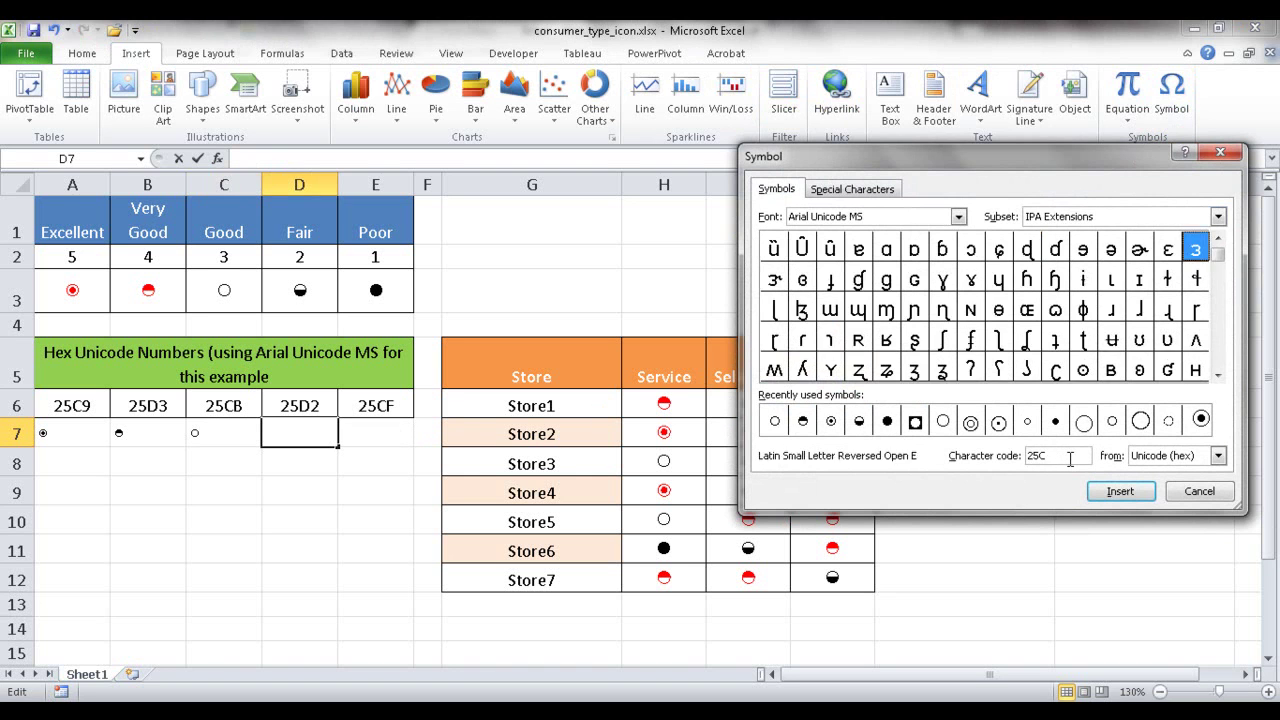
pyautogui.write('d2')
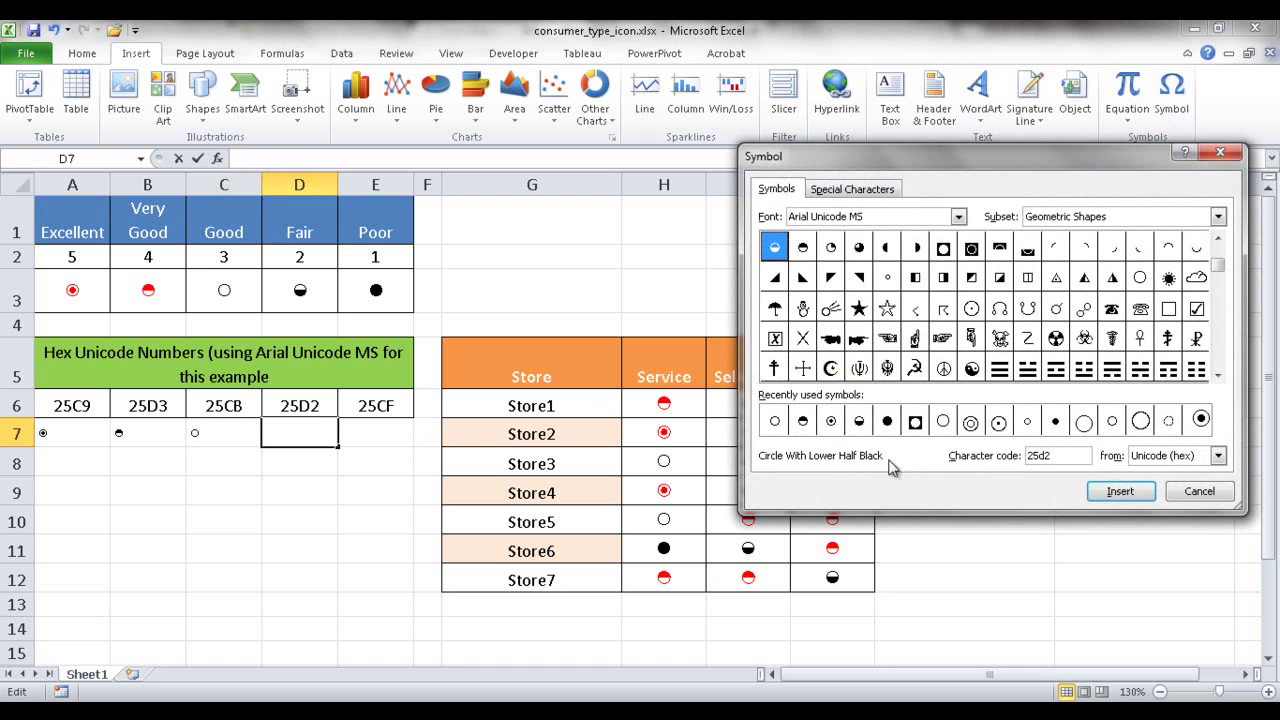
pyautogui.click(1120, 492)
pyautogui.click(1195, 491)
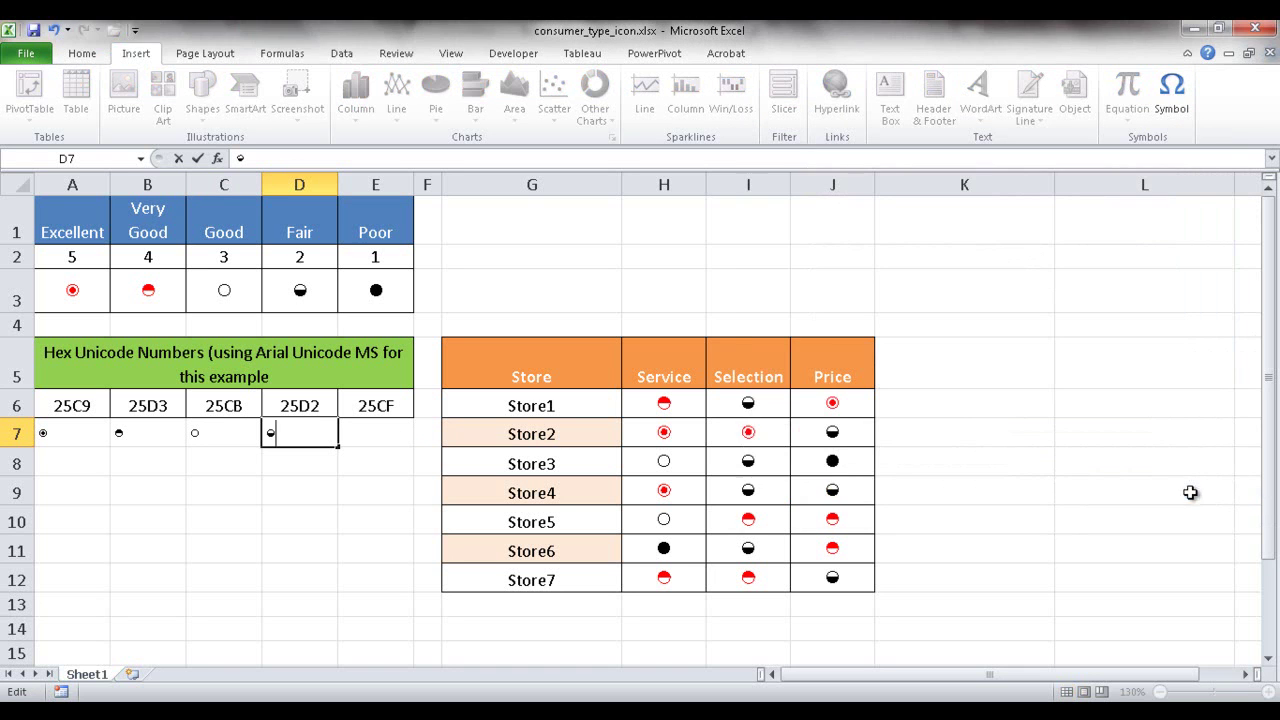
# Insert the black circle, character code 25CF, into E7.
pyautogui.click(382, 433)
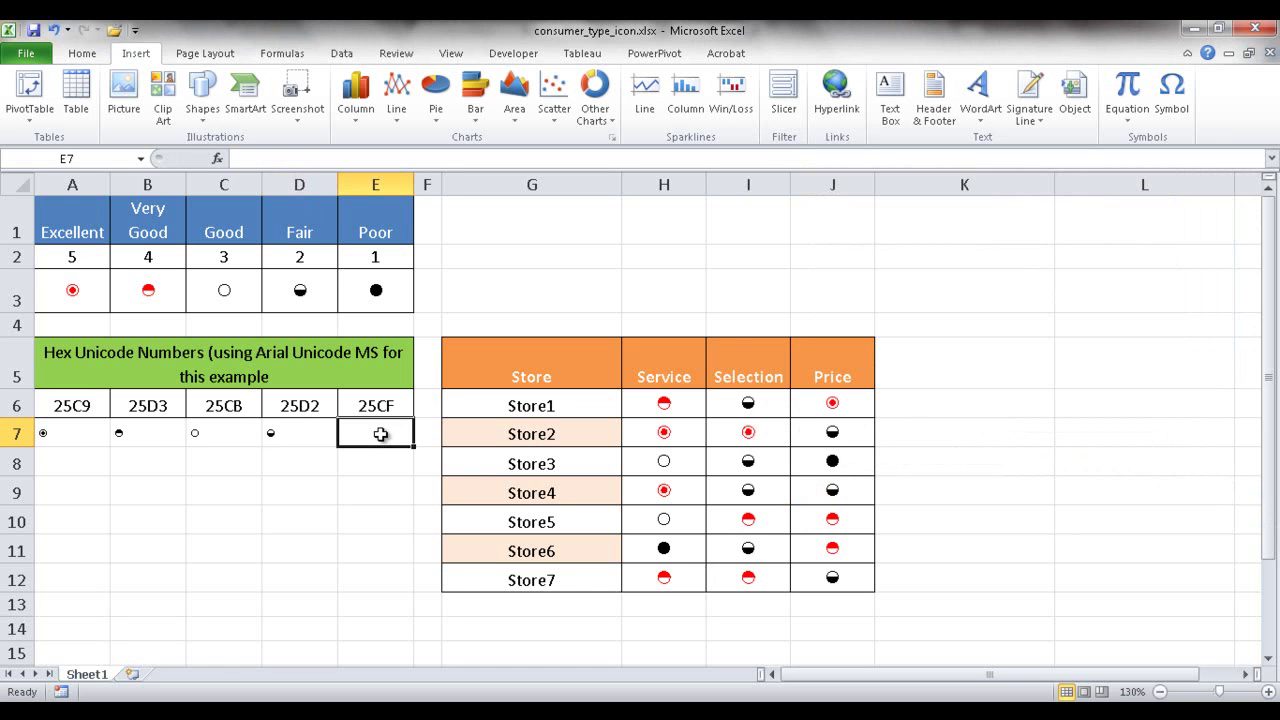
pyautogui.click(1172, 95)
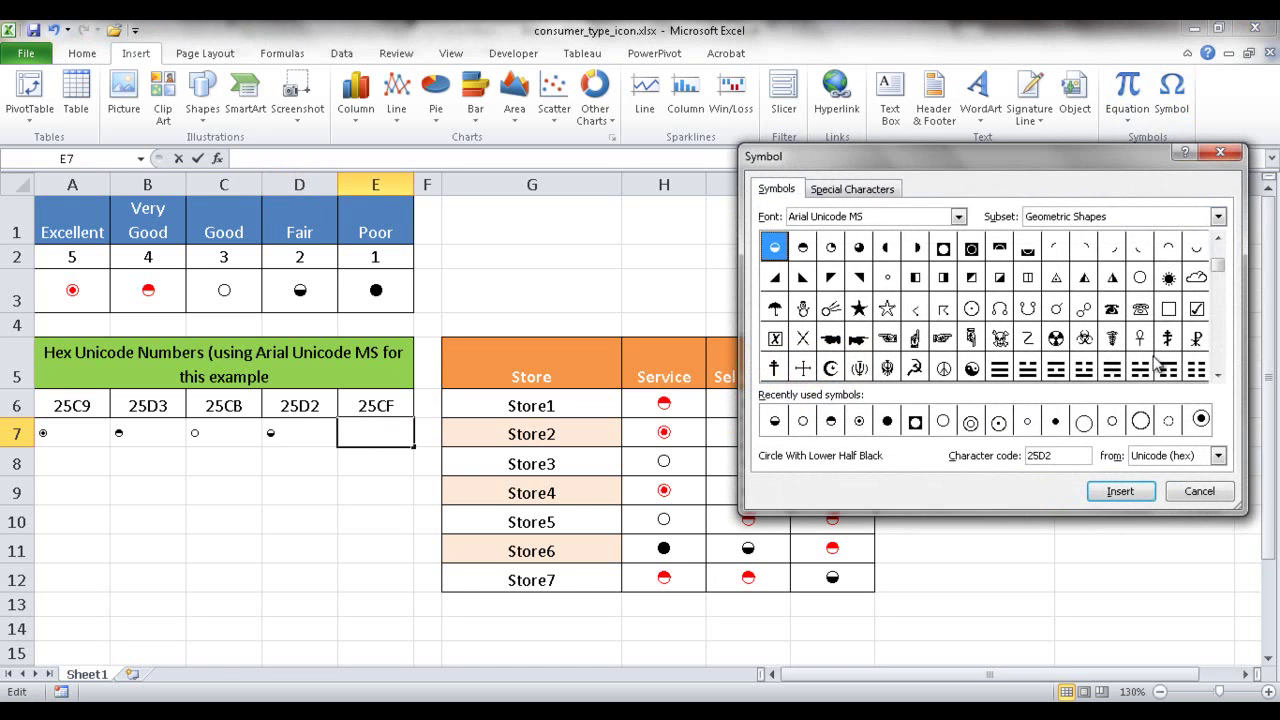
pyautogui.press('BackSpace')
pyautogui.press('BackSpace')
pyautogui.press('BackSpace')
pyautogui.press('BackSpace')
pyautogui.write('25cf')
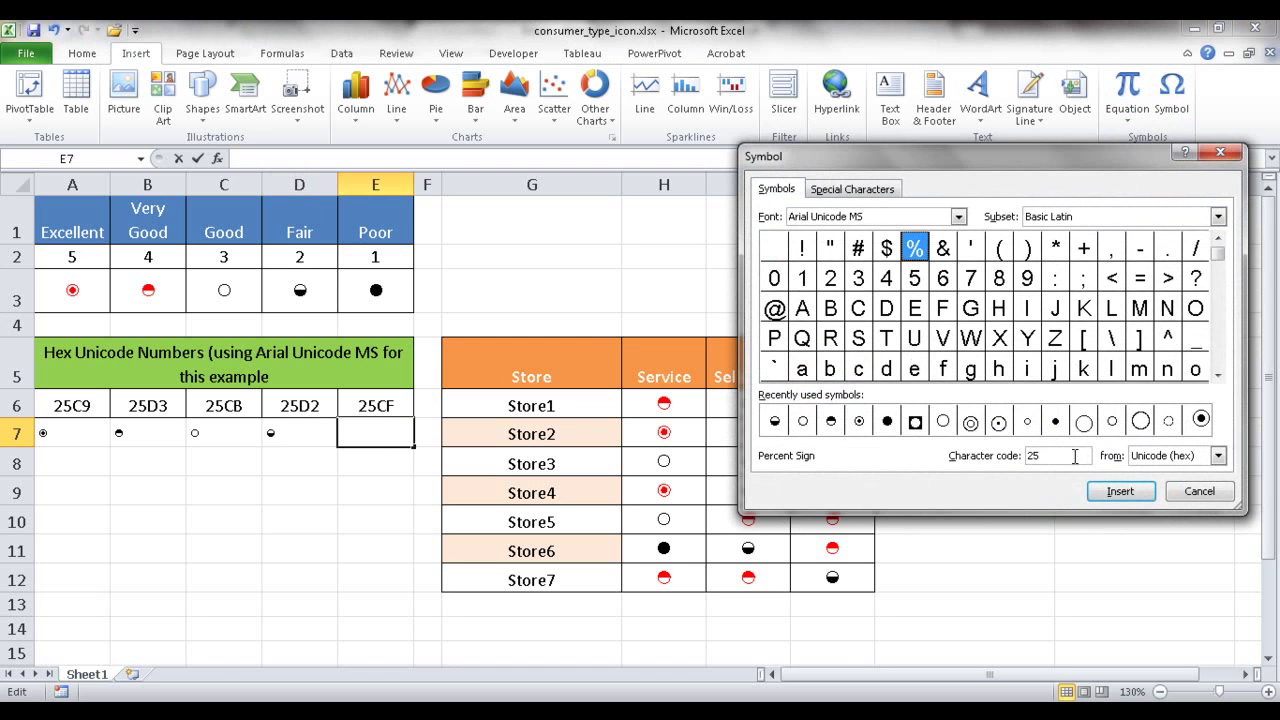
pyautogui.click(1120, 492)
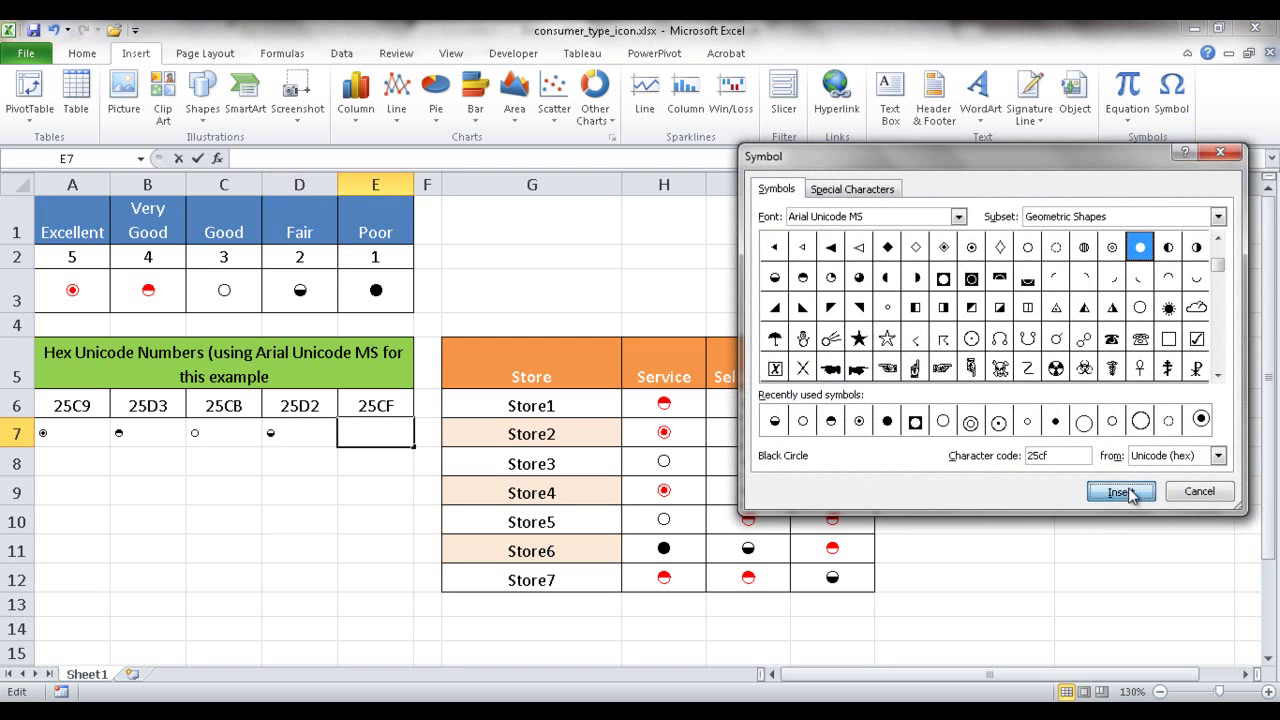
pyautogui.click(1195, 490)
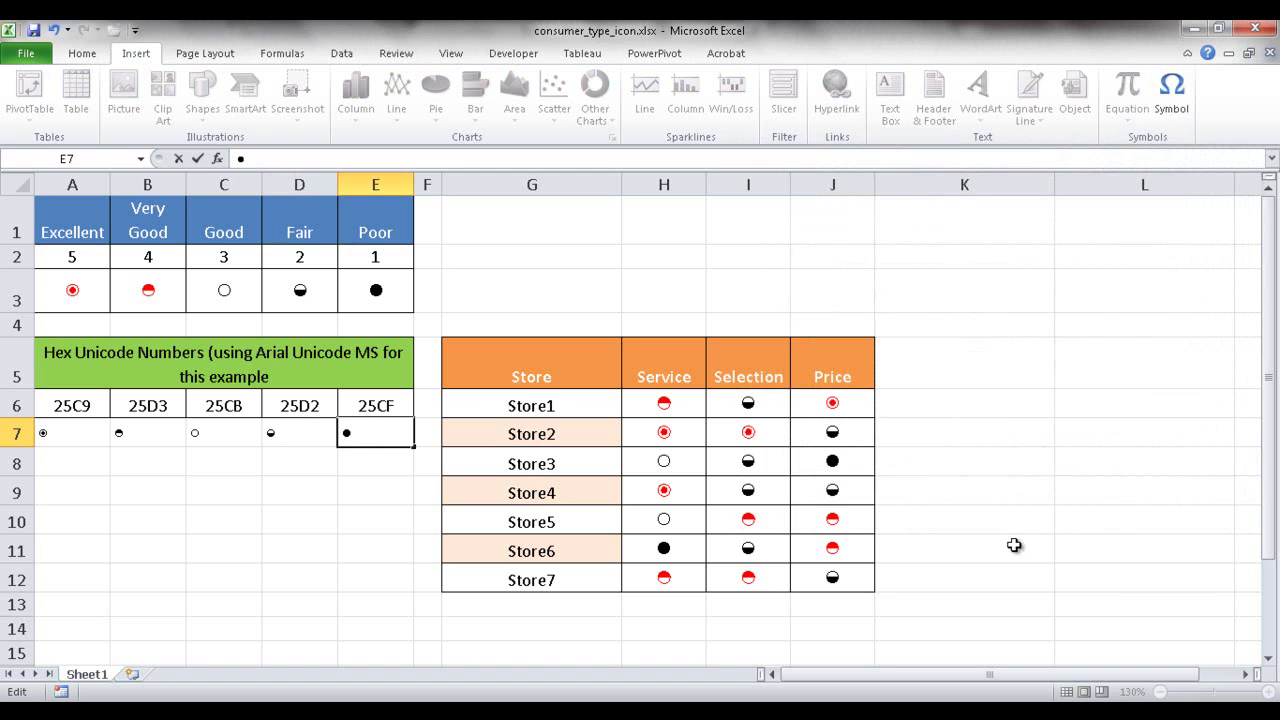
# Enlarge the A7:E7 symbols to 18 point and center them horizontally and vertically.
pyautogui.click(60, 431)
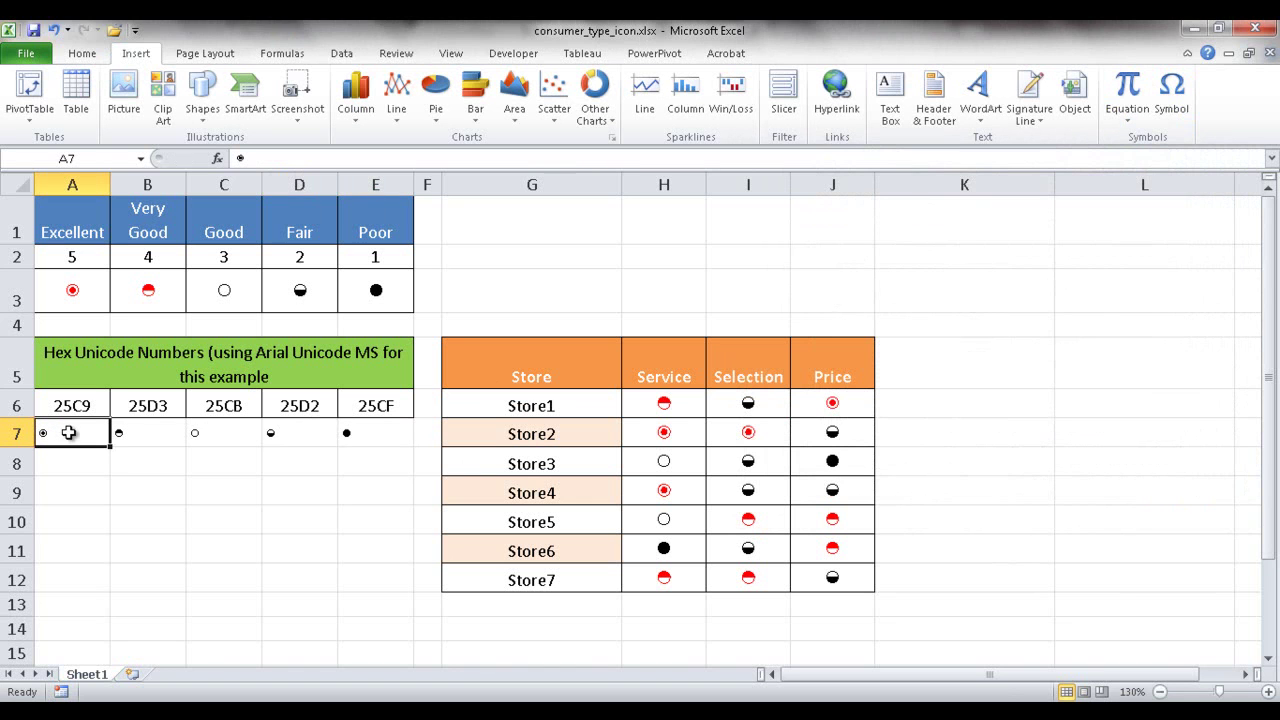
pyautogui.moveTo(97, 433); pyautogui.dragTo(342, 438)
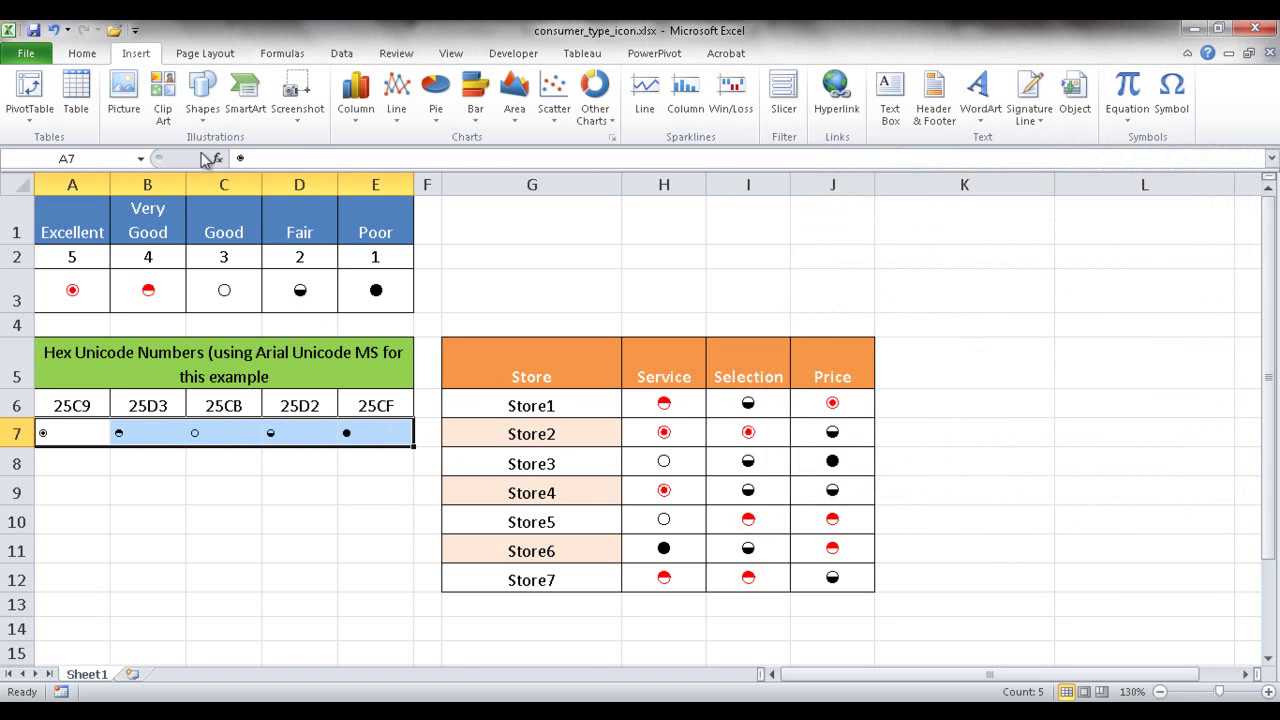
pyautogui.click(84, 55)
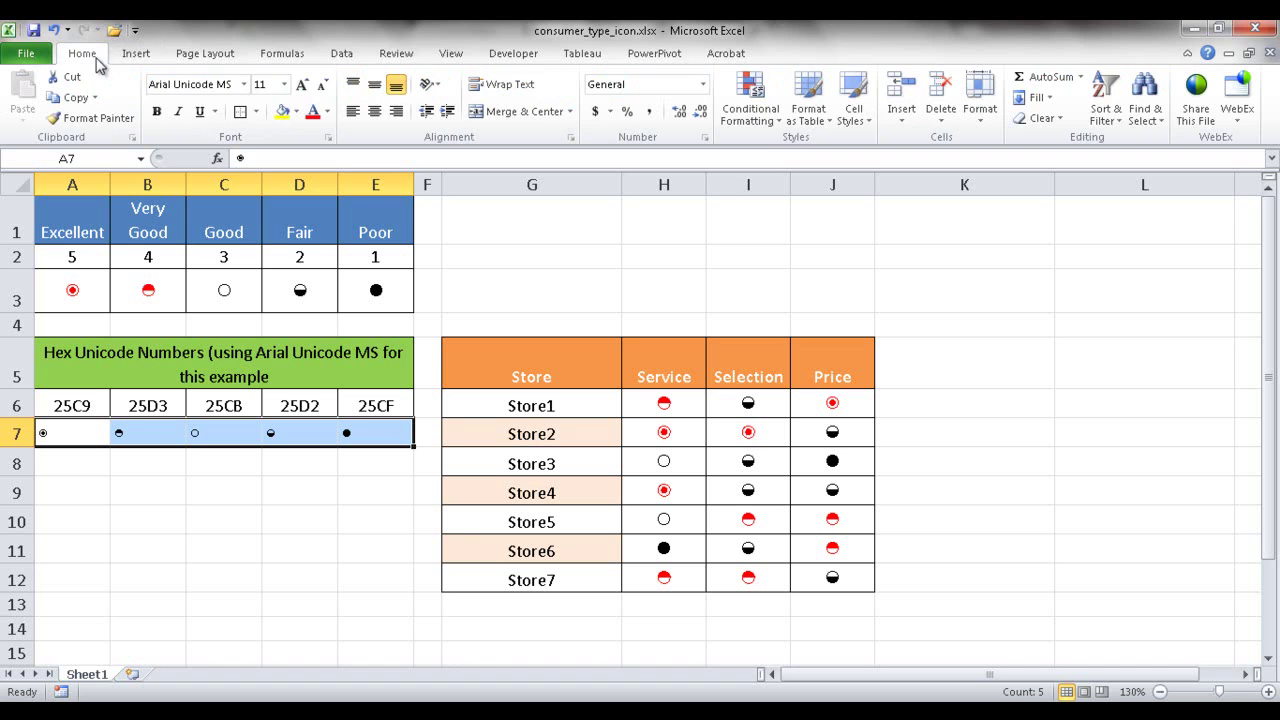
pyautogui.click(303, 86)
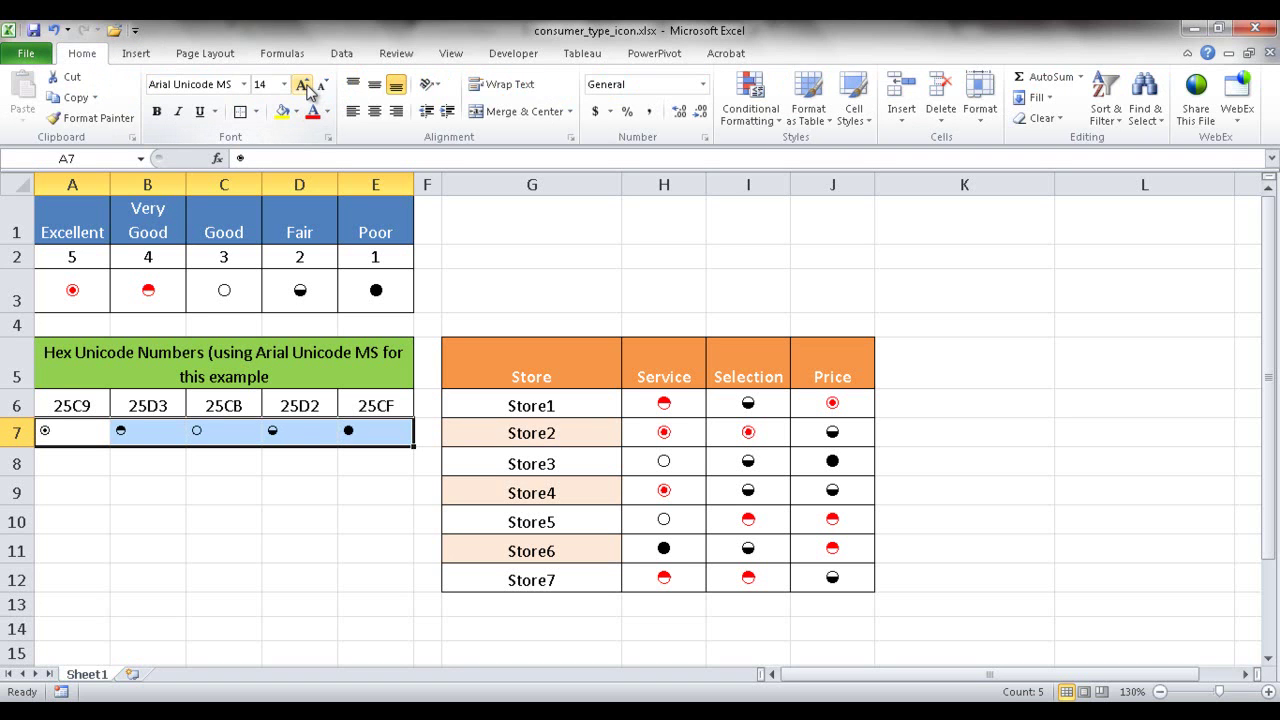
pyautogui.click(303, 86)
pyautogui.click(303, 86)
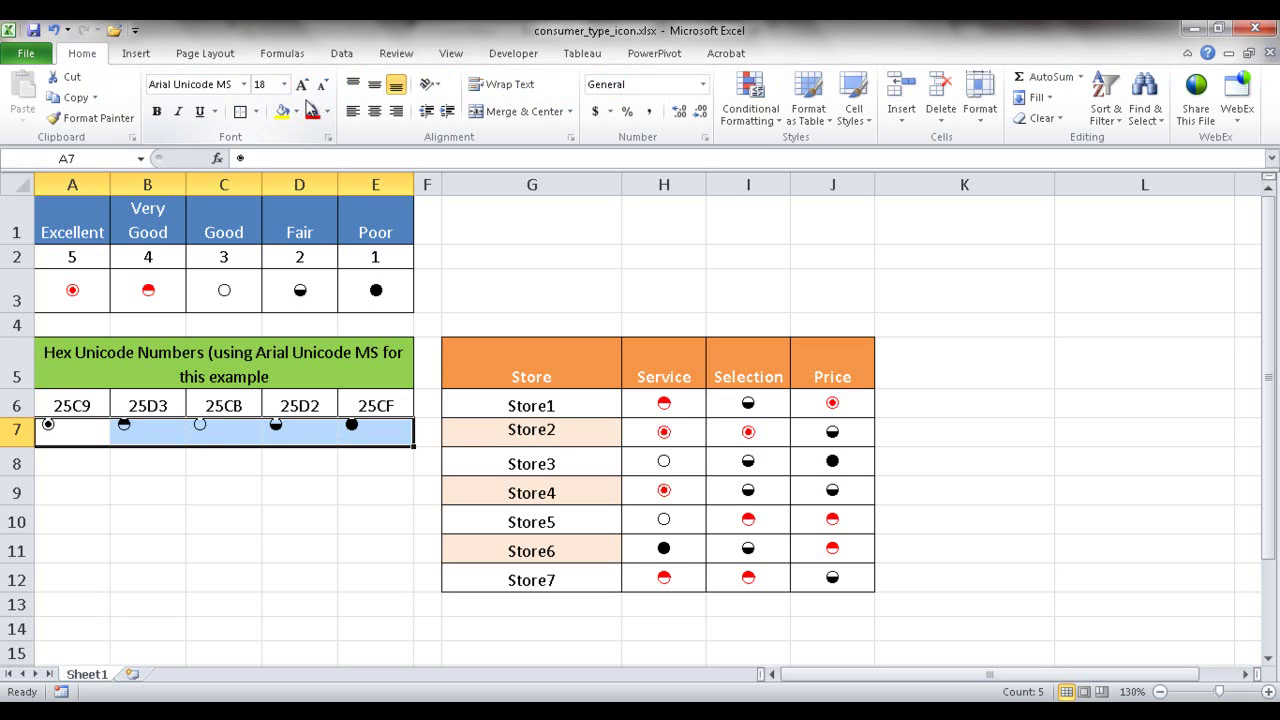
pyautogui.click(374, 114)
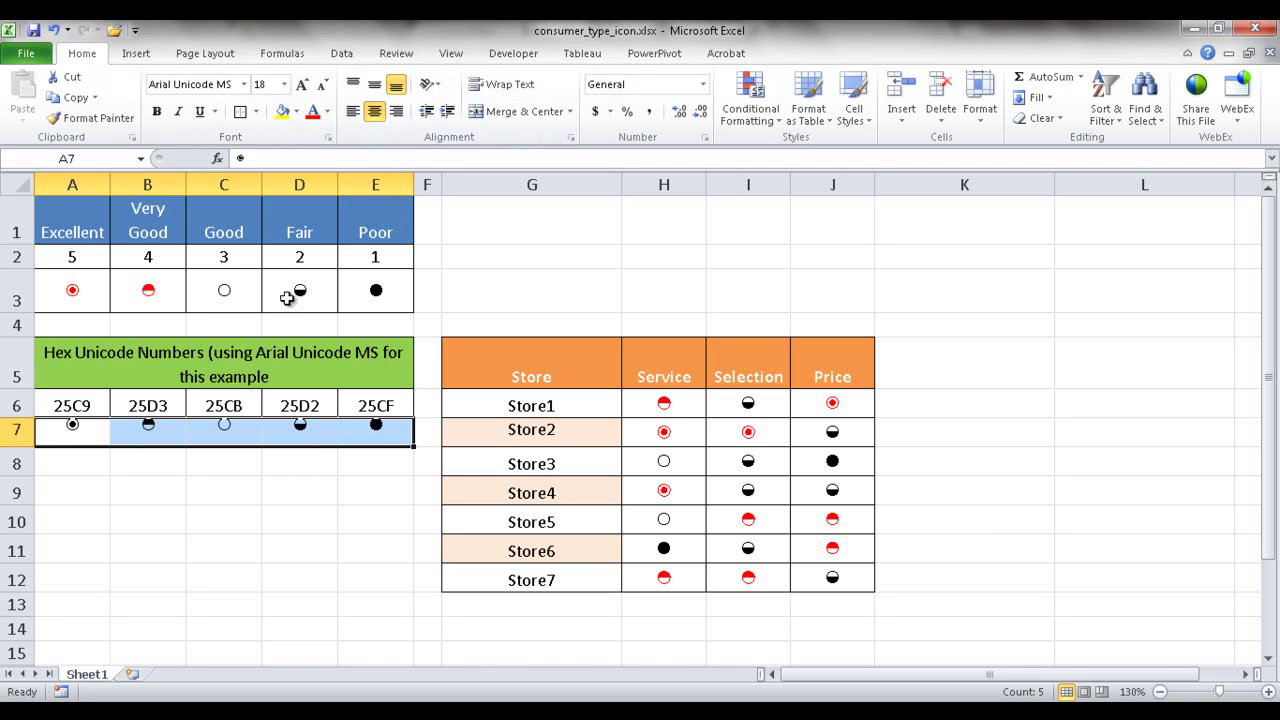
pyautogui.click(374, 88)
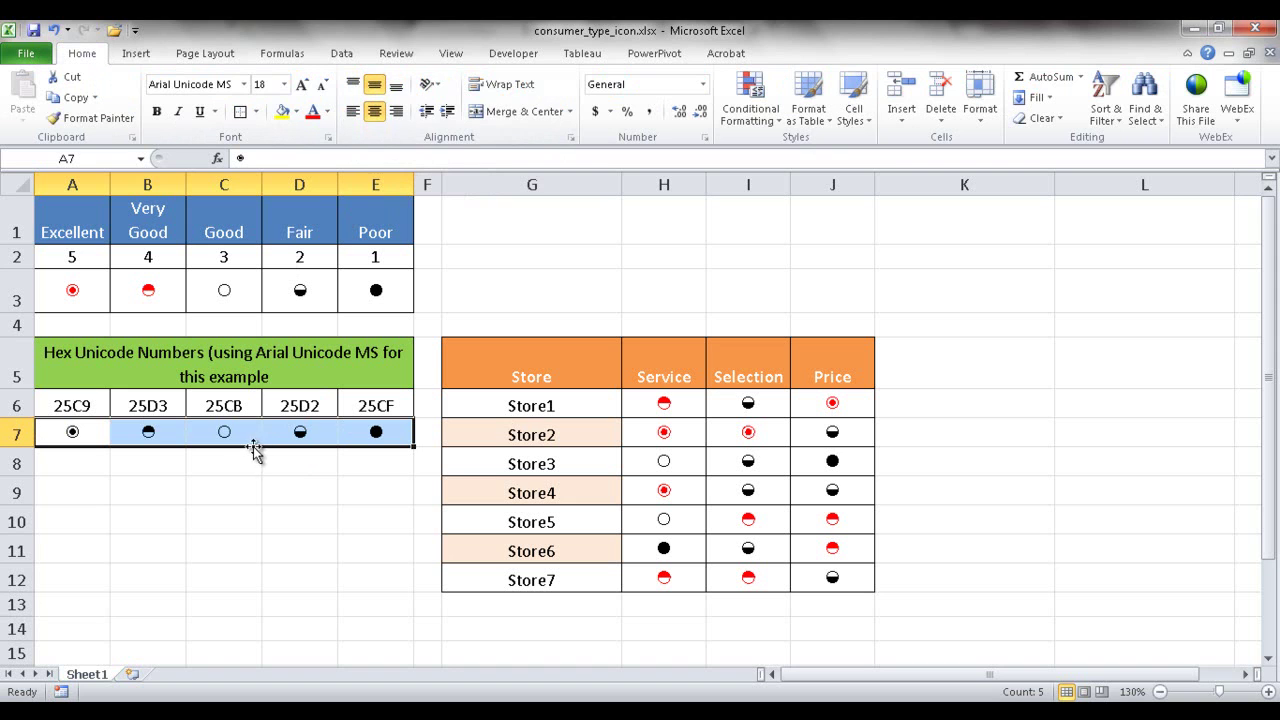
# Color the fisheye and upper-half-black circles in A7:B7 red.
pyautogui.click(90, 486)
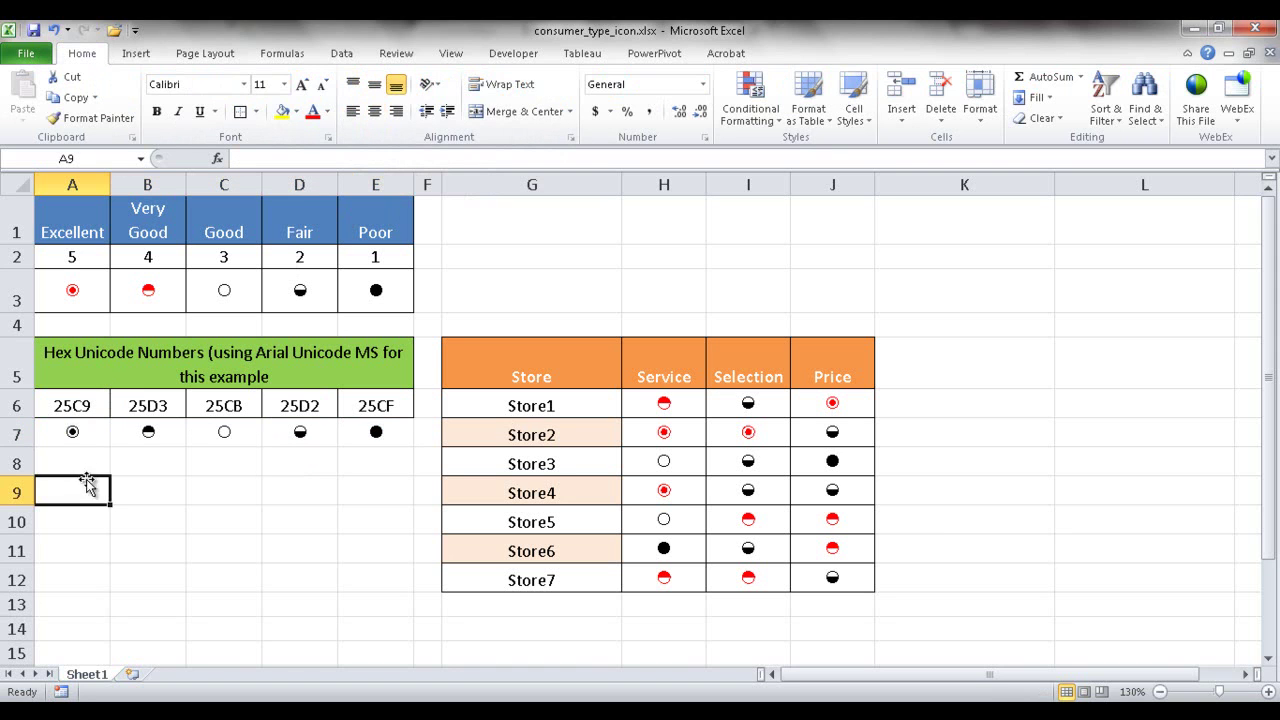
pyautogui.click(95, 432)
pyautogui.click(157, 436)
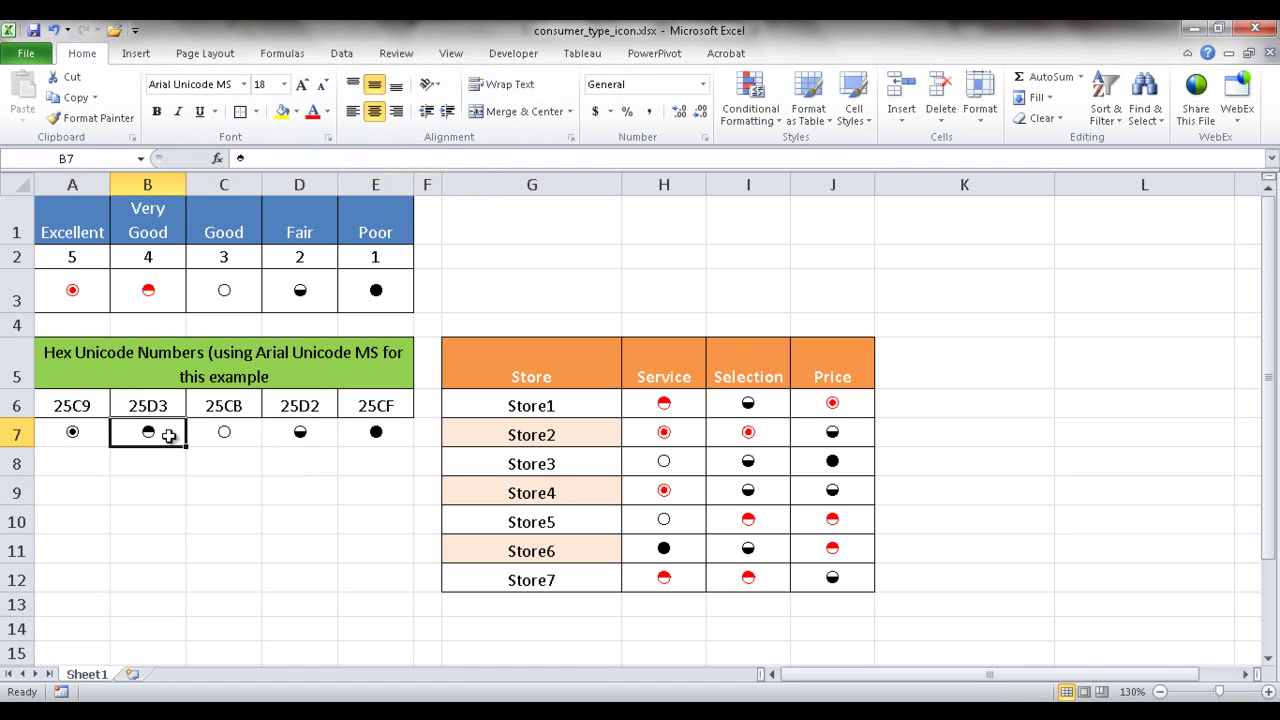
pyautogui.moveTo(110, 437); pyautogui.dragTo(88, 430)
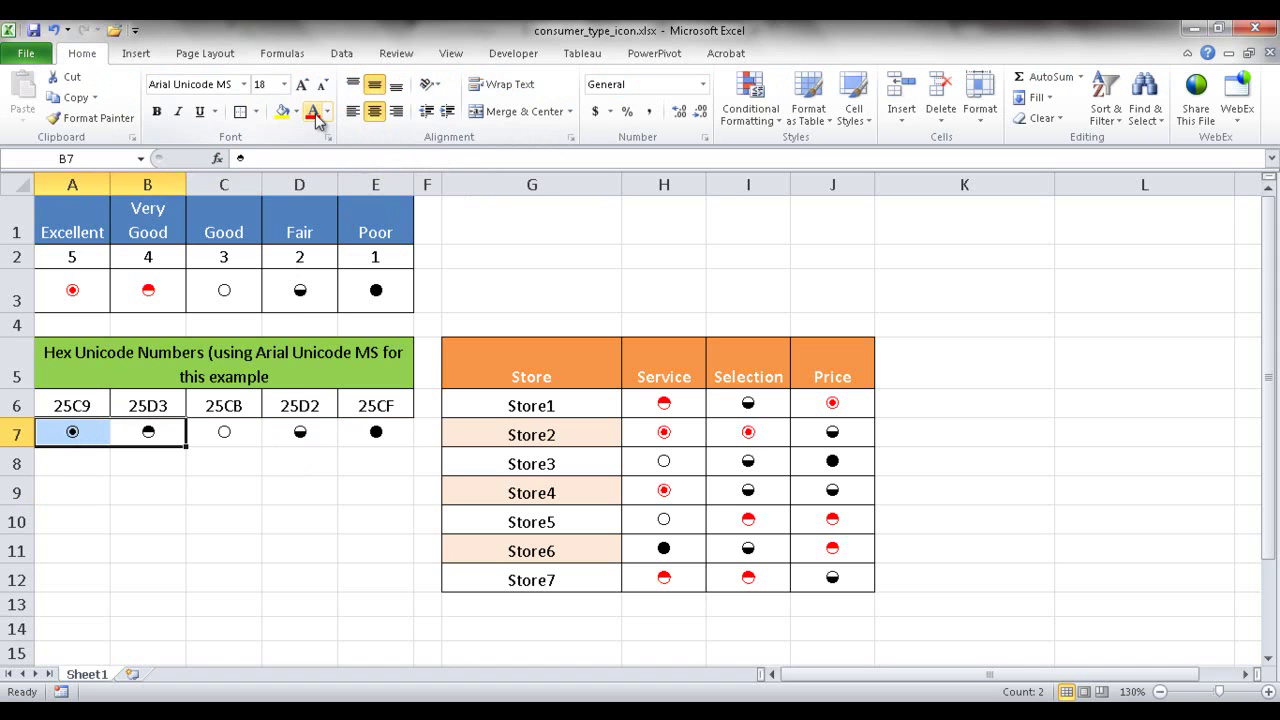
pyautogui.click(222, 571)
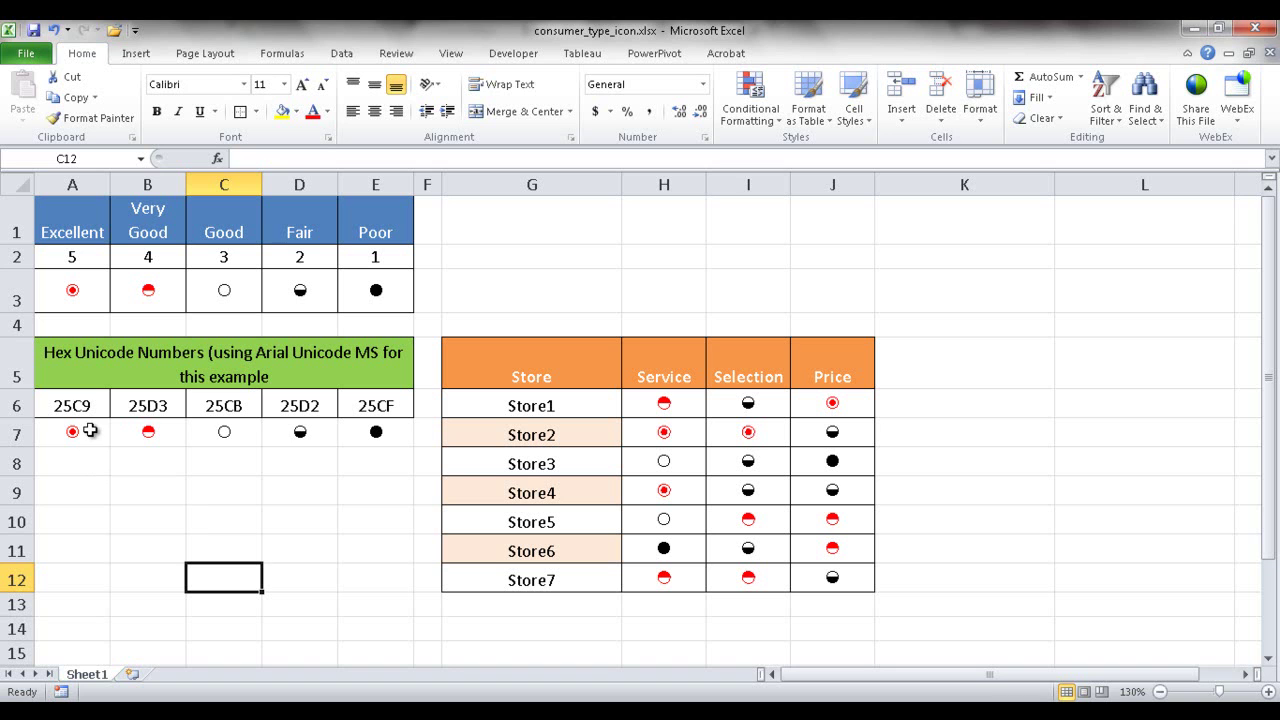
pyautogui.moveTo(88, 436); pyautogui.dragTo(318, 436)
pyautogui.moveTo(397, 438); pyautogui.dragTo(100, 443)
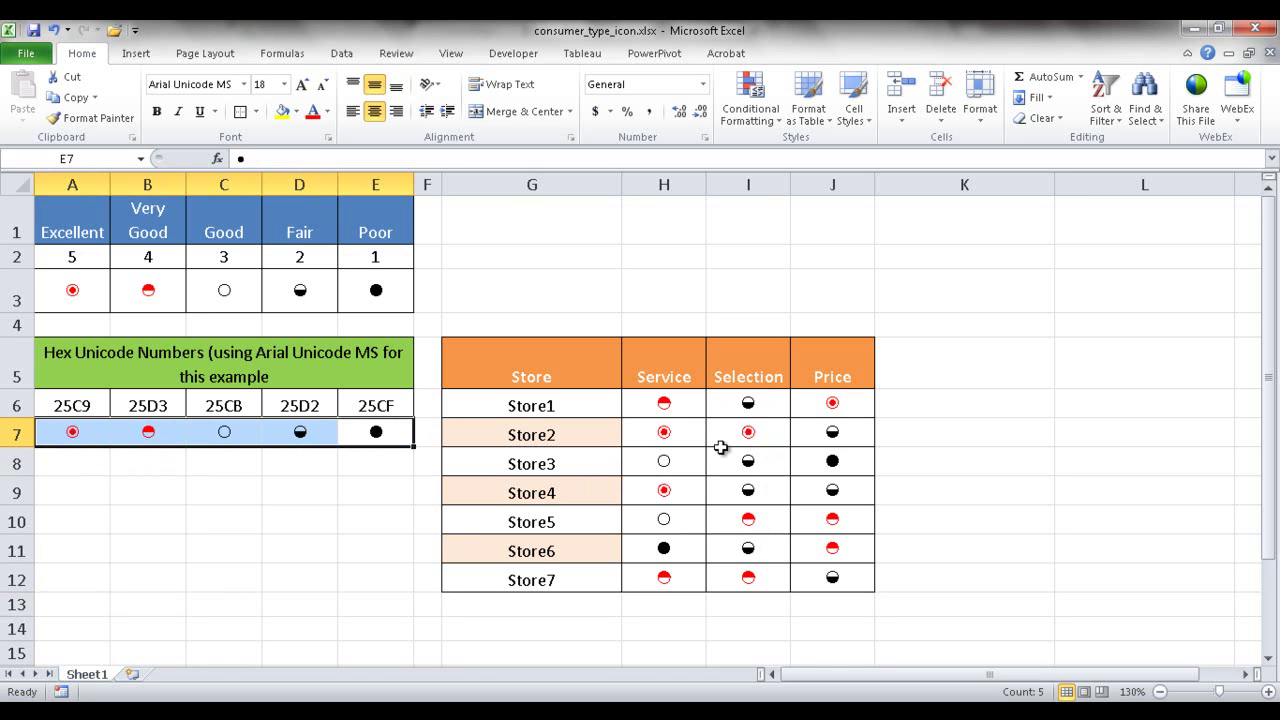
pyautogui.click(960, 473)
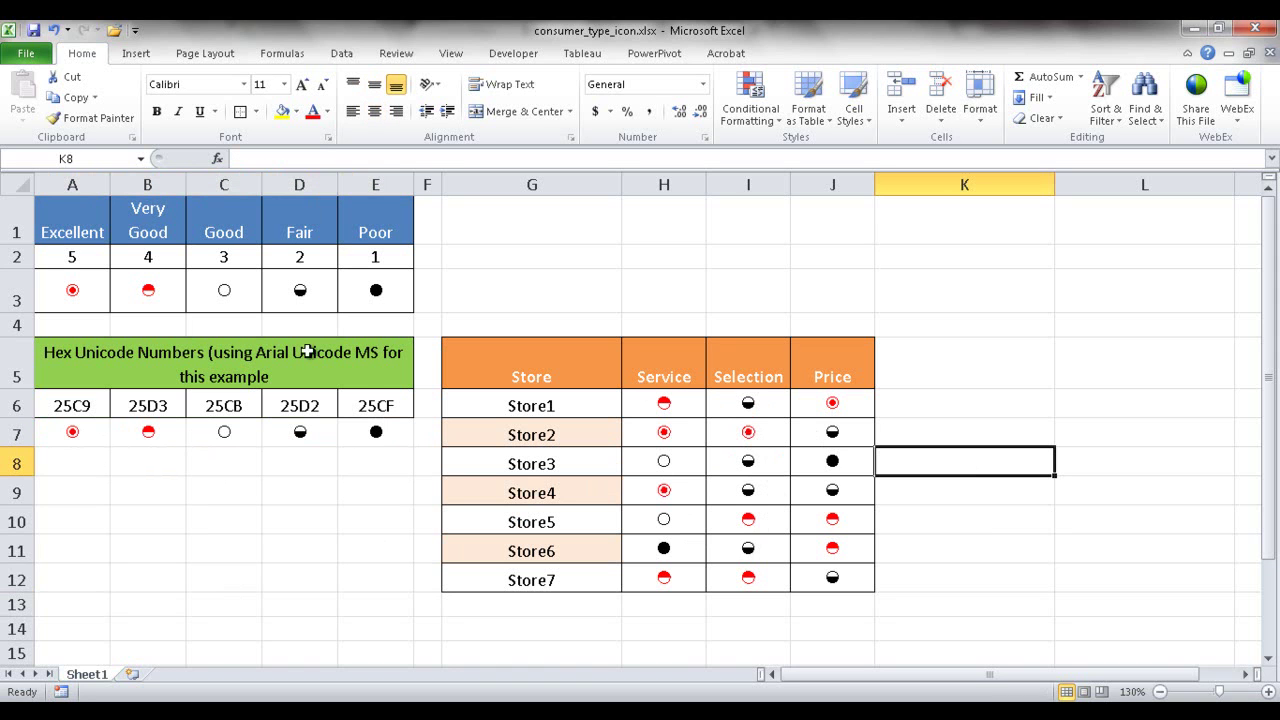